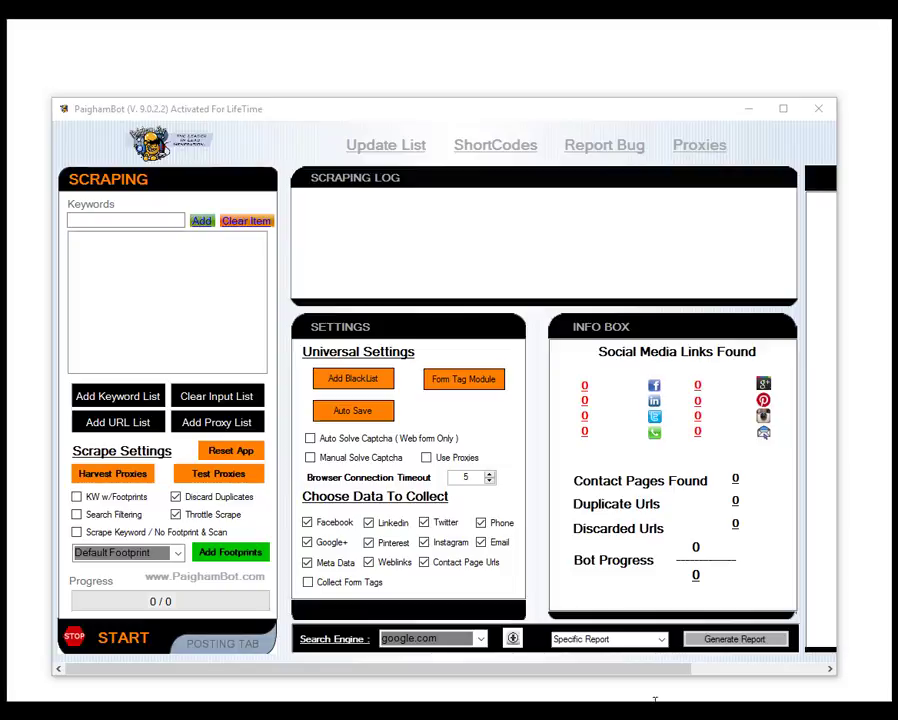
- Review the search engine choices and report export options, keep google.com as the search engine, and return to the scraping view
{"action": "left_click", "coordinate": [480, 639]}
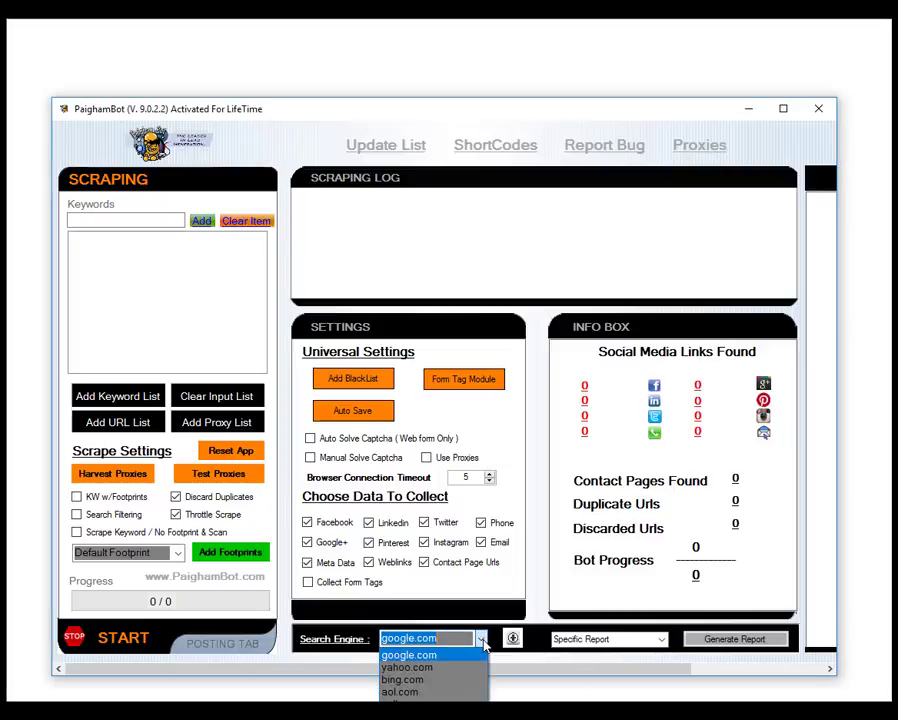
{"action": "left_click", "coordinate": [318, 482]}
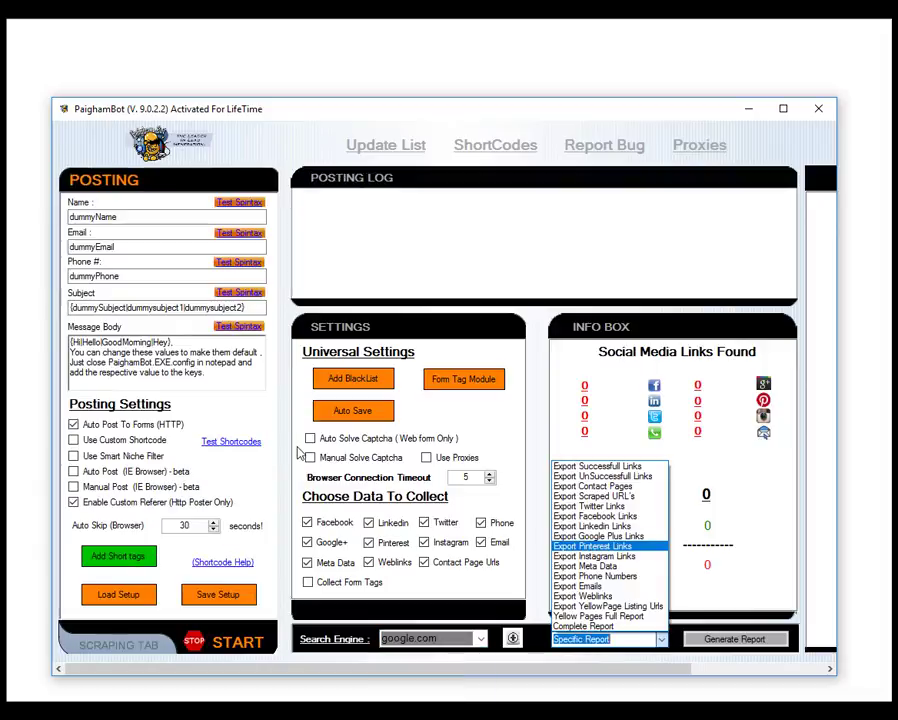
{"action": "left_click", "coordinate": [584, 602]}
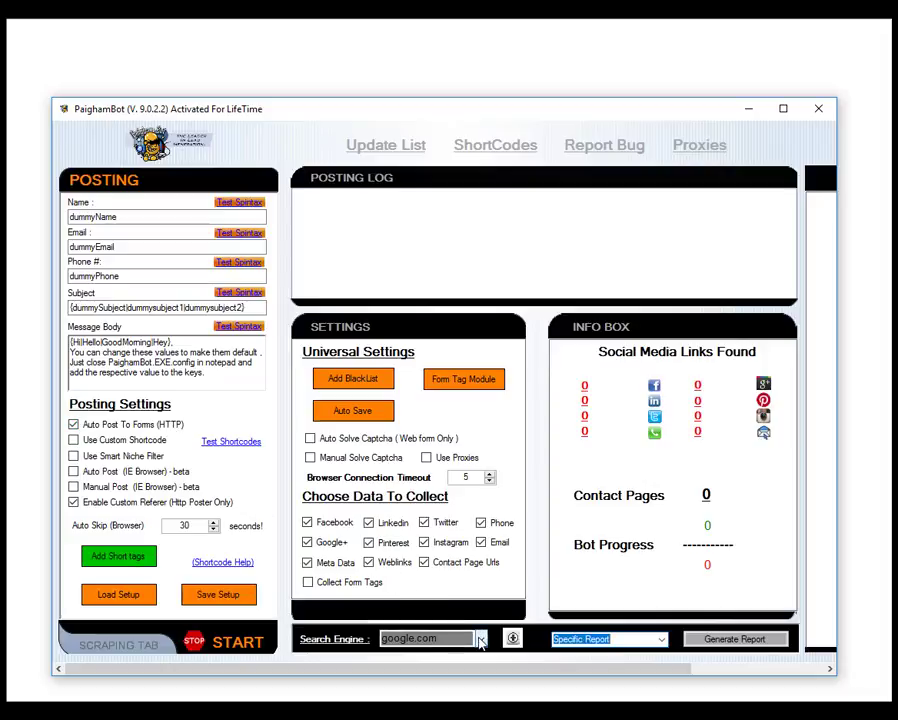
{"action": "left_click", "coordinate": [480, 638]}
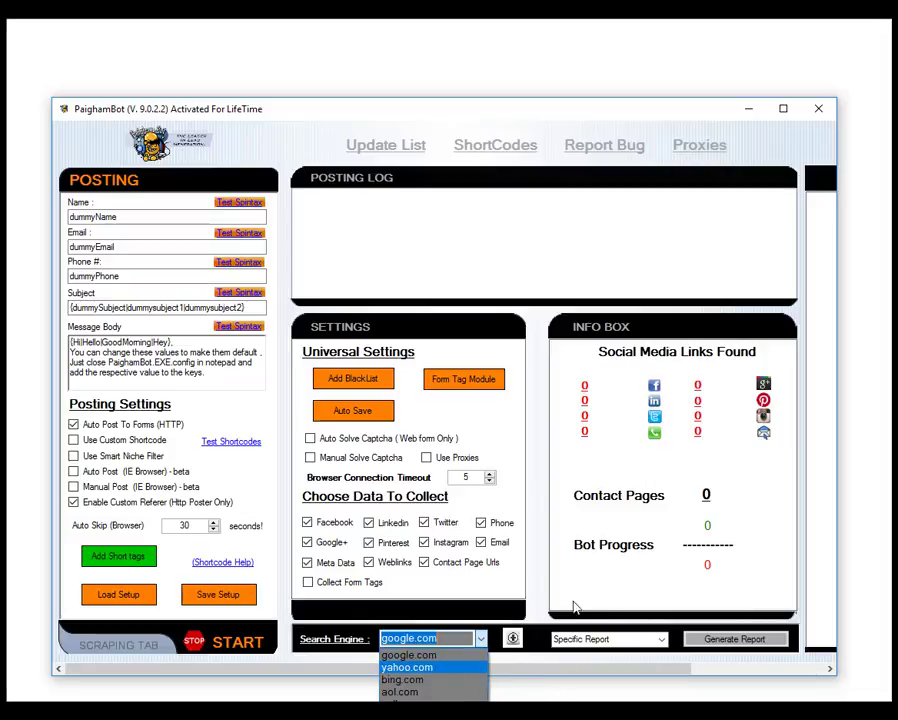
{"action": "left_click", "coordinate": [540, 599]}
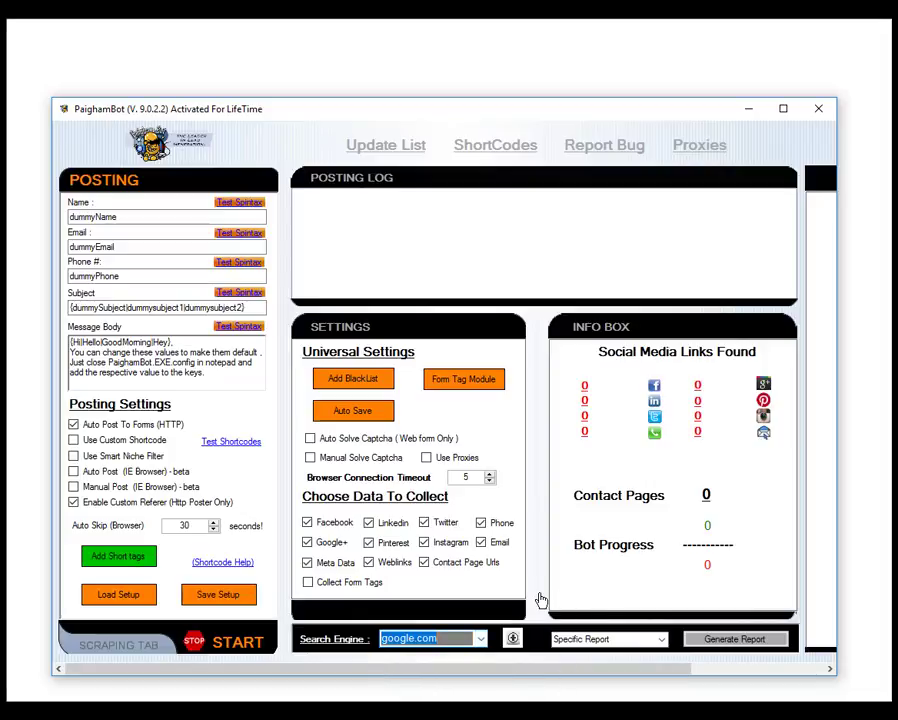
{"action": "left_click", "coordinate": [483, 646]}
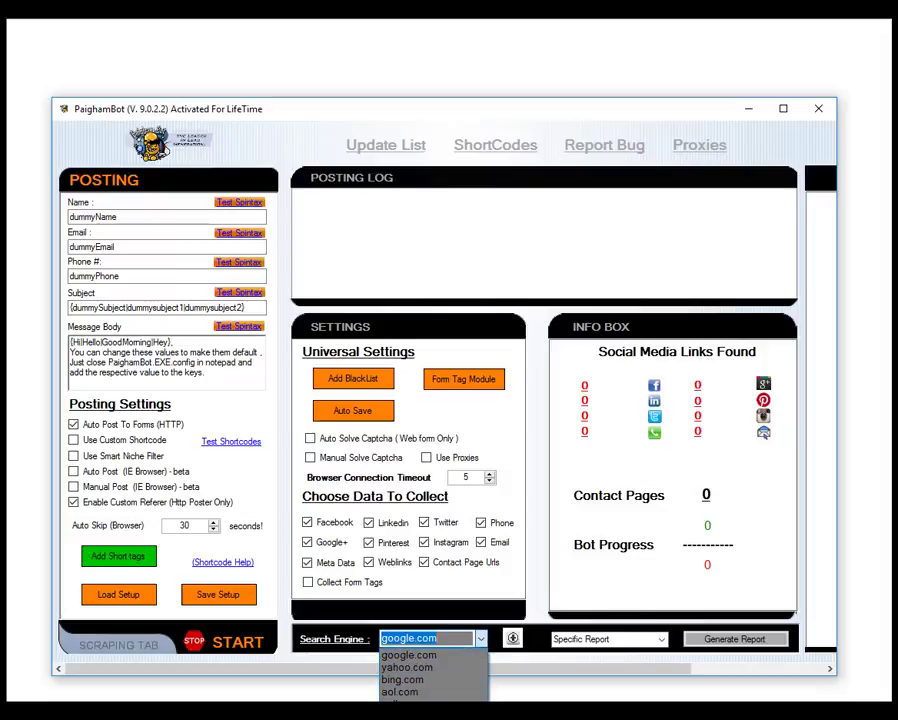
{"action": "left_click", "coordinate": [445, 656]}
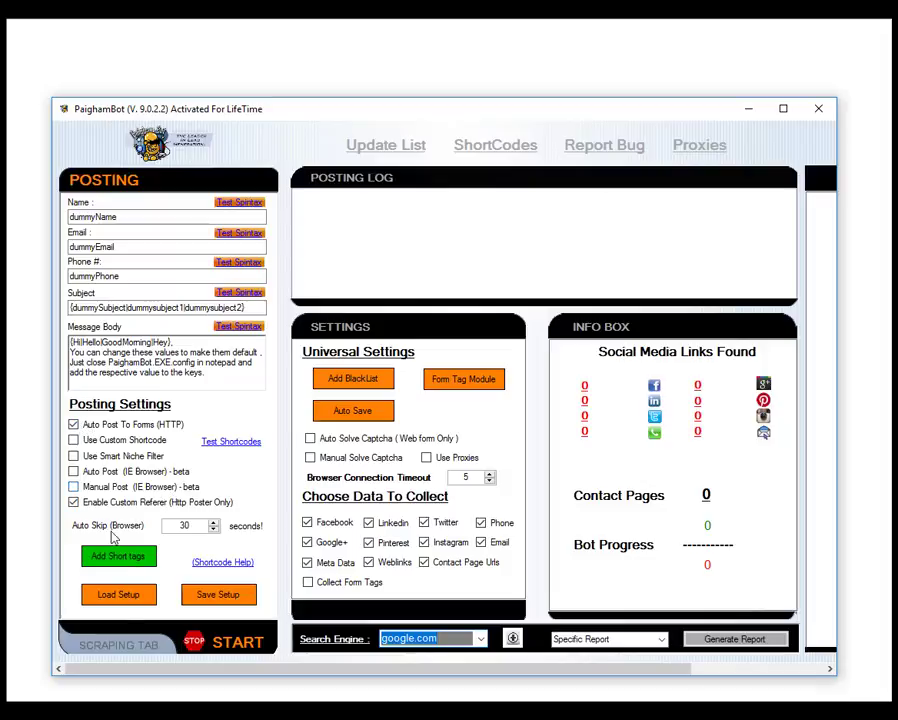
{"action": "left_click", "coordinate": [122, 645]}
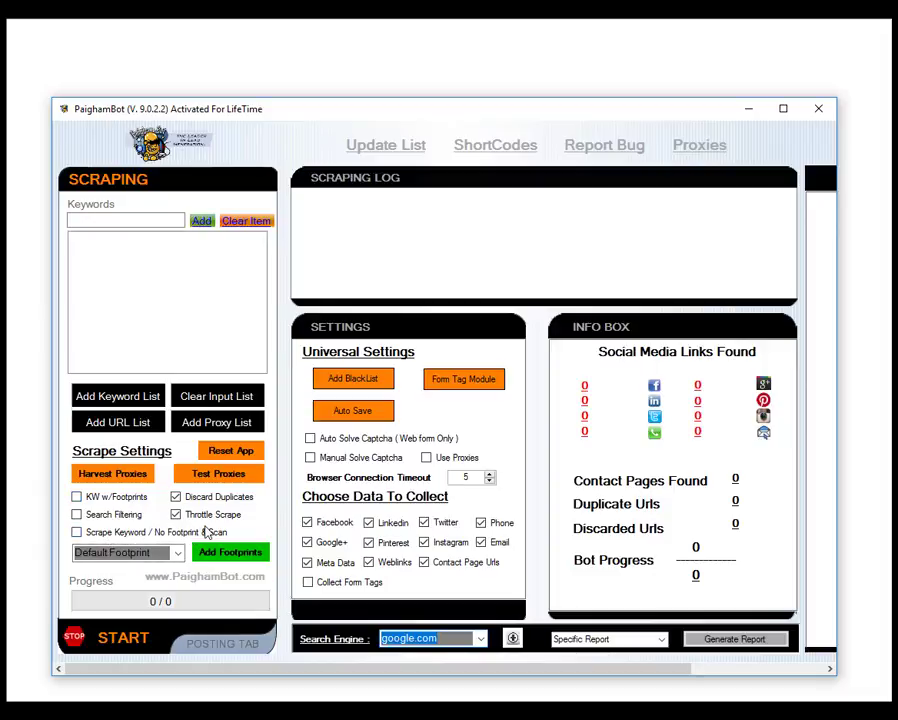
- Switch to the Chrome browser and search Google for "seo companies"
{"action": "left_click", "coordinate": [372, 637]}
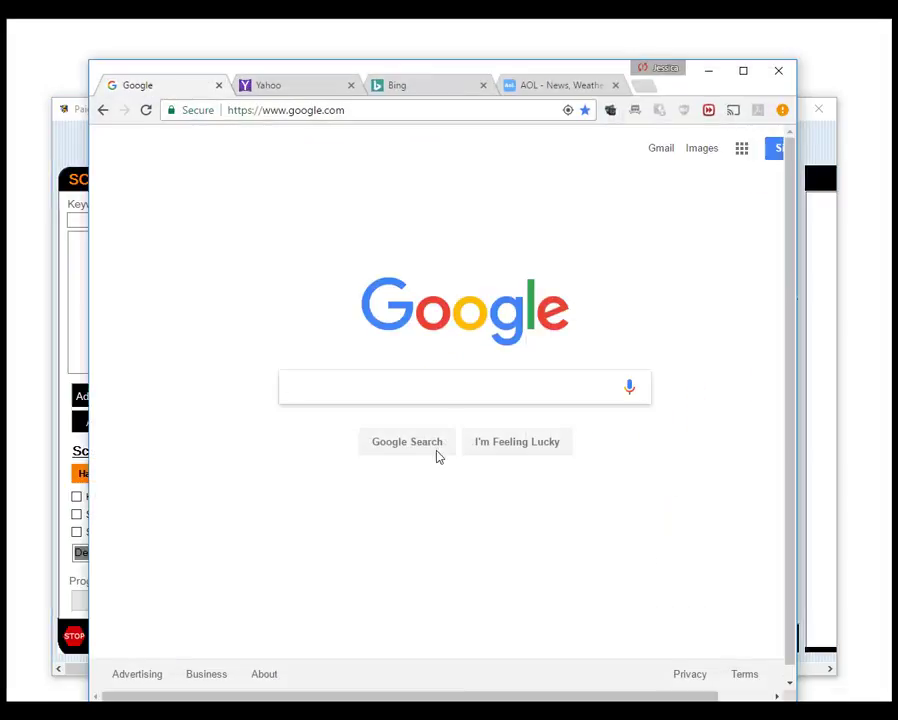
{"action": "left_click", "coordinate": [446, 390]}
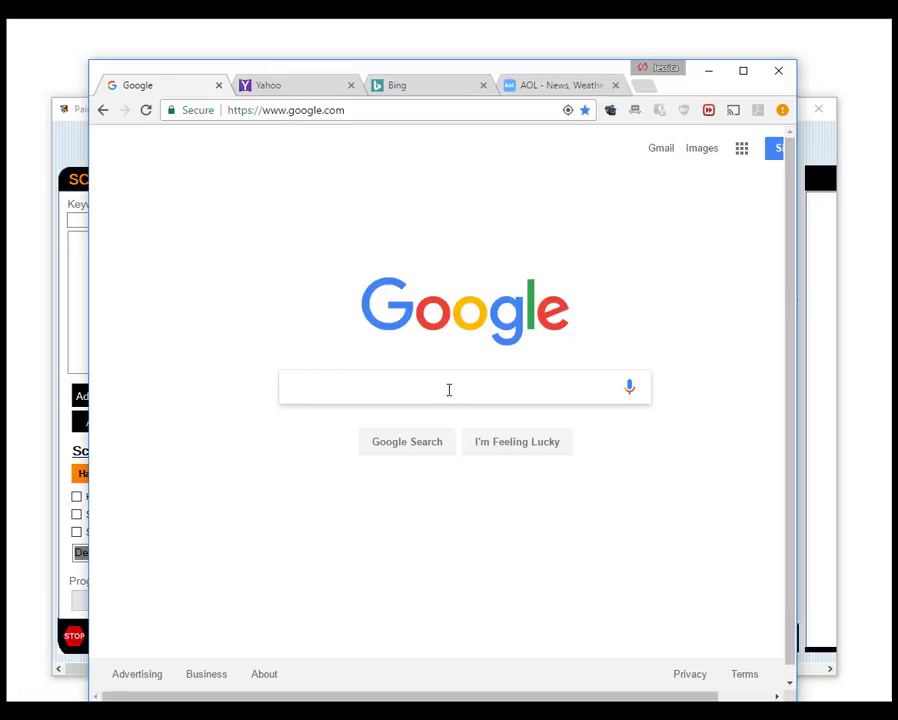
{"action": "type", "text": "se"}
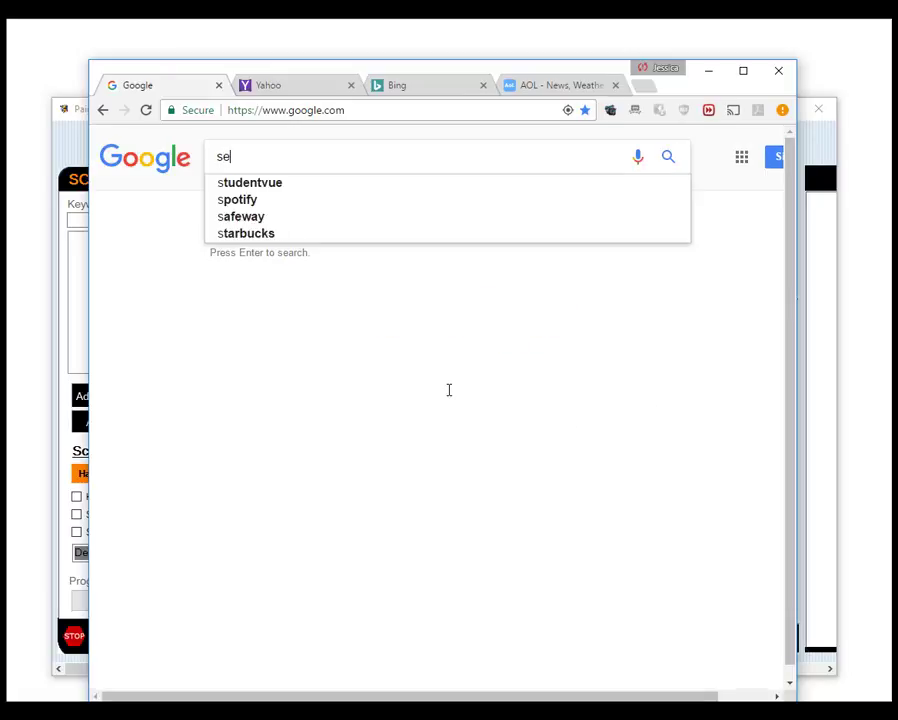
{"action": "type", "text": "o companies"}
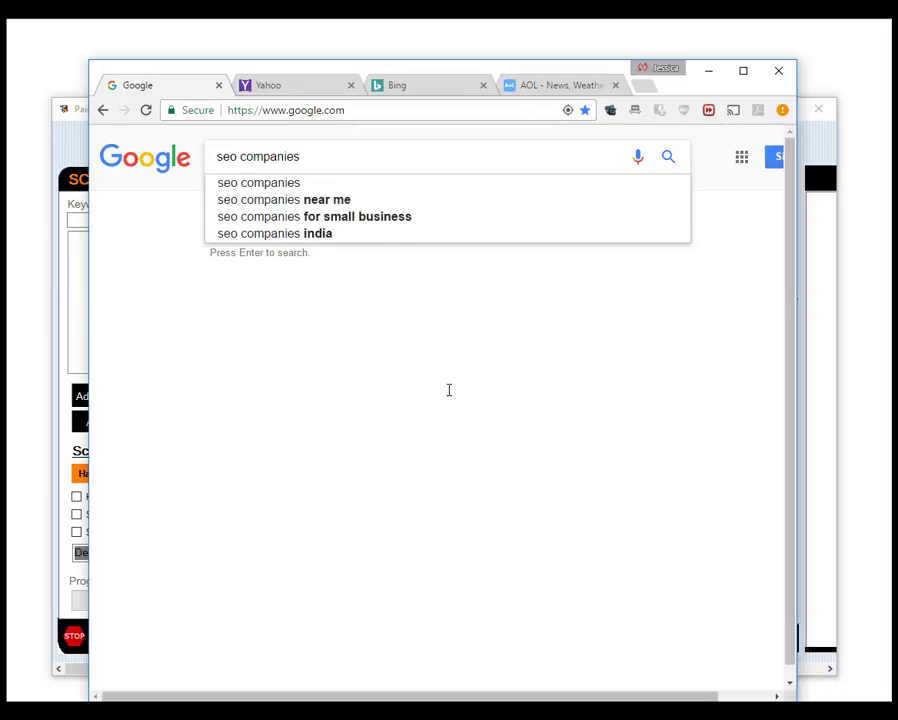
{"action": "key", "text": "Return"}
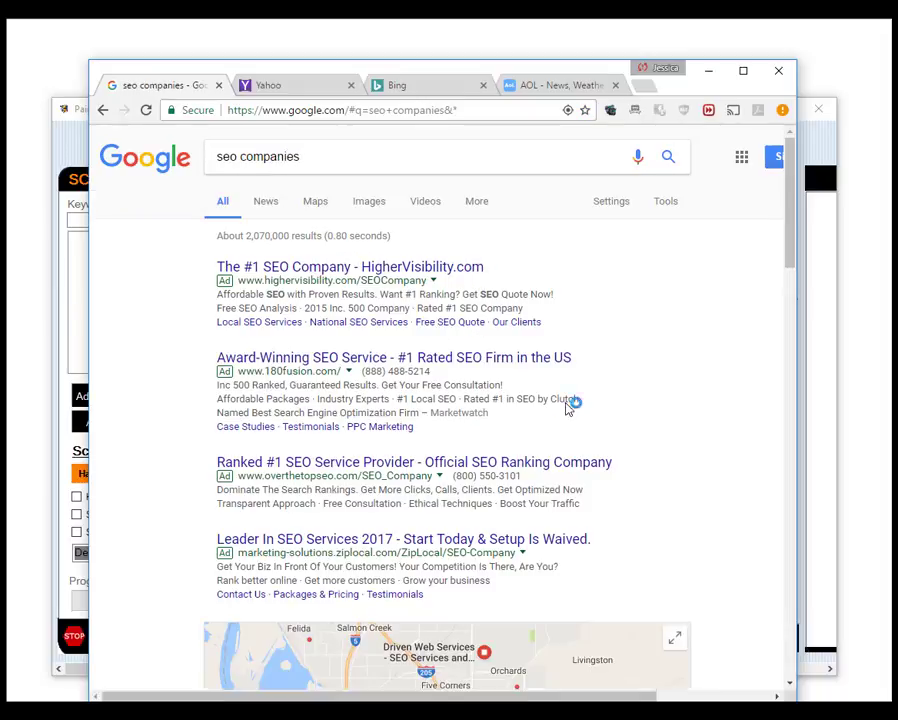
{"action": "left_click_drag", "start_coordinate": [791, 210], "coordinate": [551, 170]}
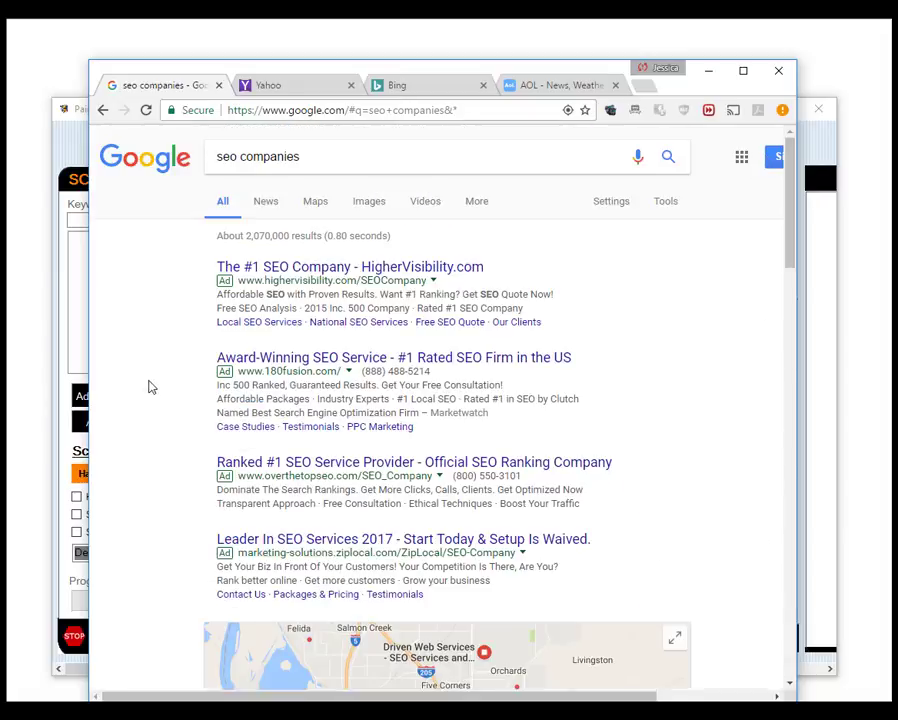
- Return to PaighamBot and enable the KW w/Footprints scrape setting
{"action": "left_click", "coordinate": [57, 110]}
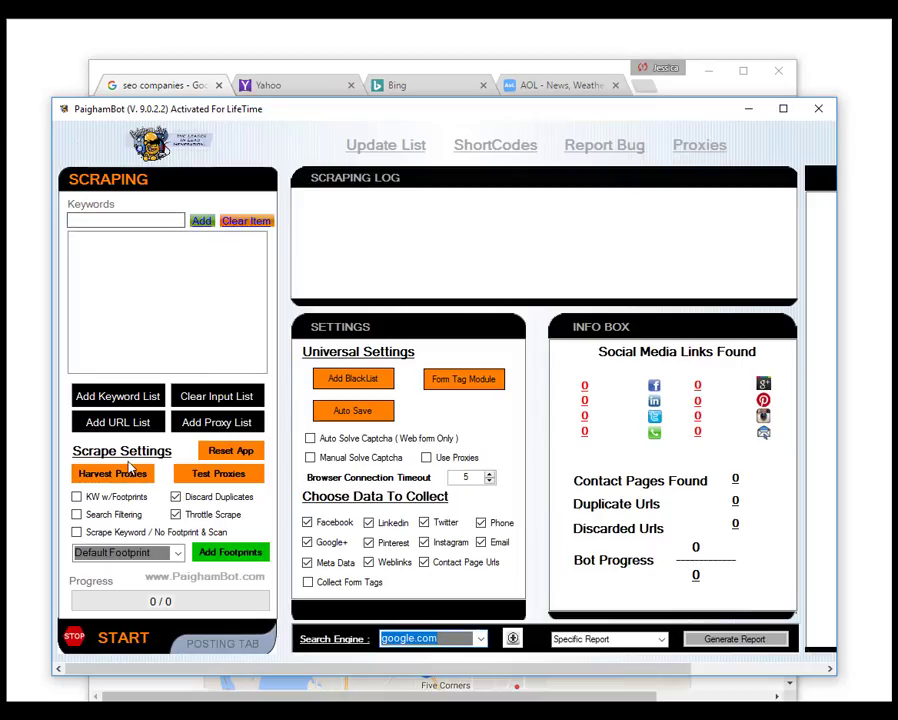
{"action": "left_click", "coordinate": [77, 497]}
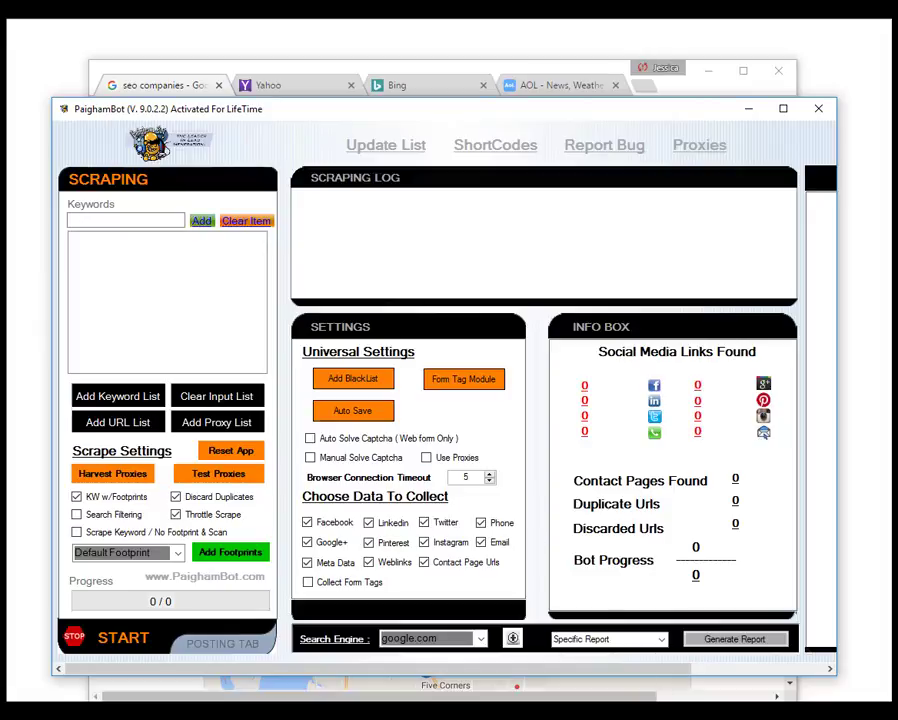
- Switch to the footprints (2) file in Notepad and copy its first footprint line, ending in inurl:contact
{"action": "left_click", "coordinate": [816, 660]}
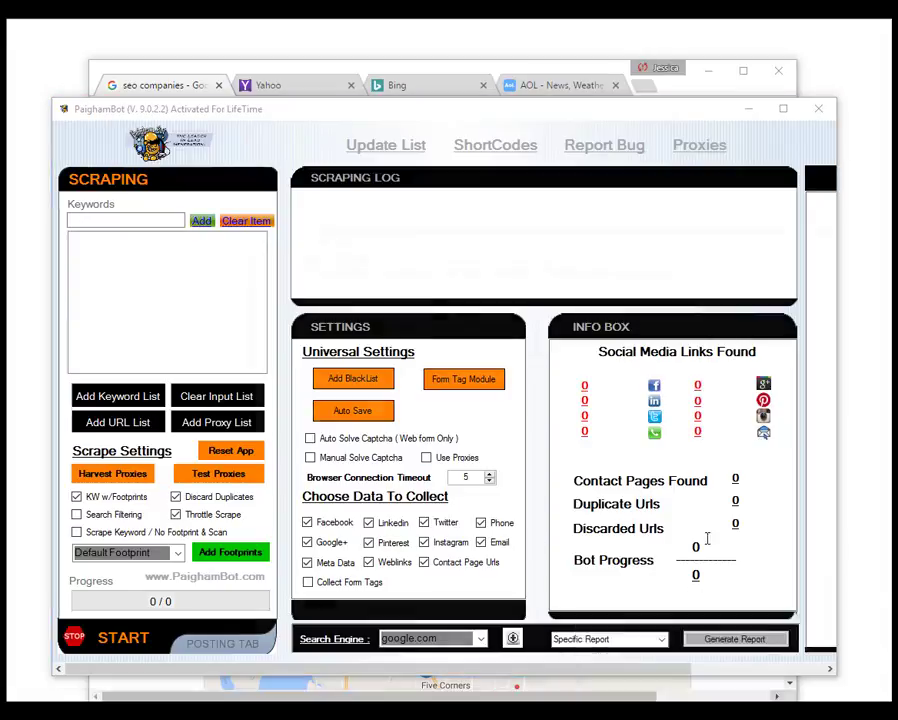
{"action": "left_click_drag", "start_coordinate": [108, 120], "coordinate": [636, 114]}
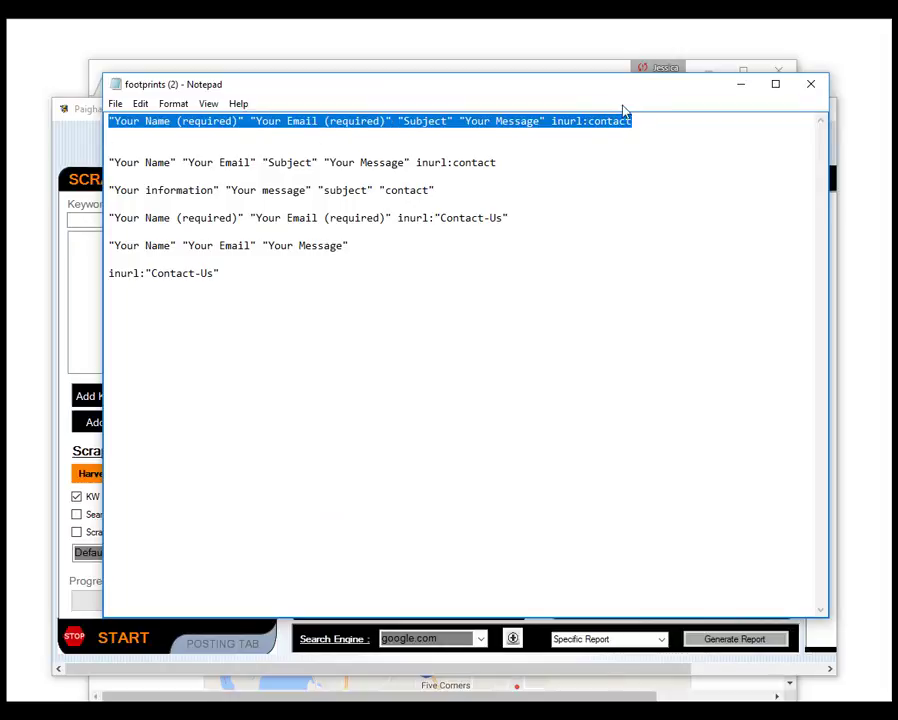
{"action": "left_click_drag", "start_coordinate": [568, 92], "coordinate": [734, 156]}
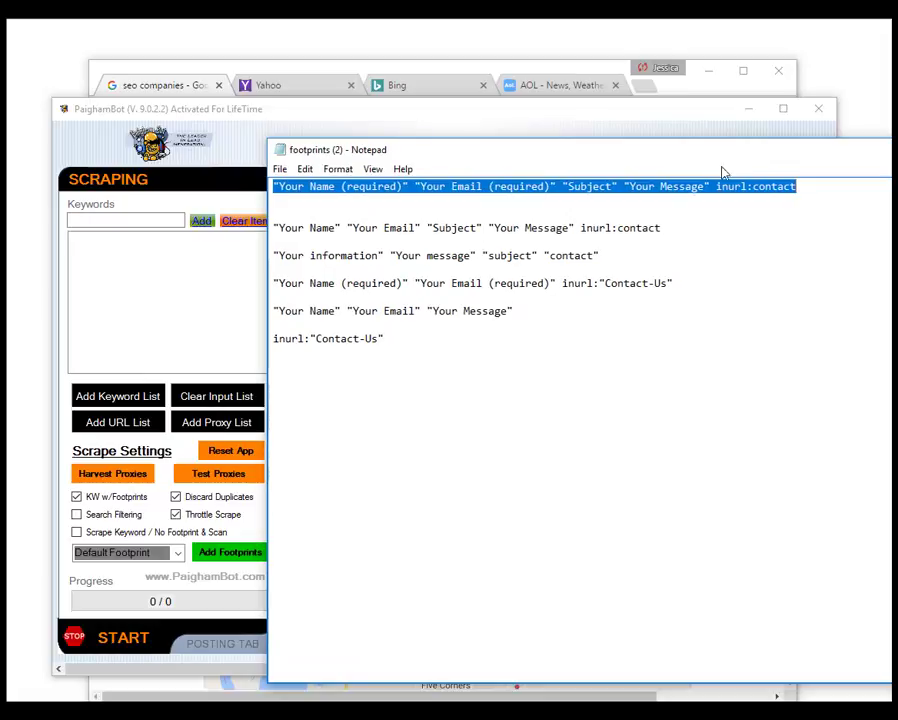
{"action": "right_click", "coordinate": [708, 186]}
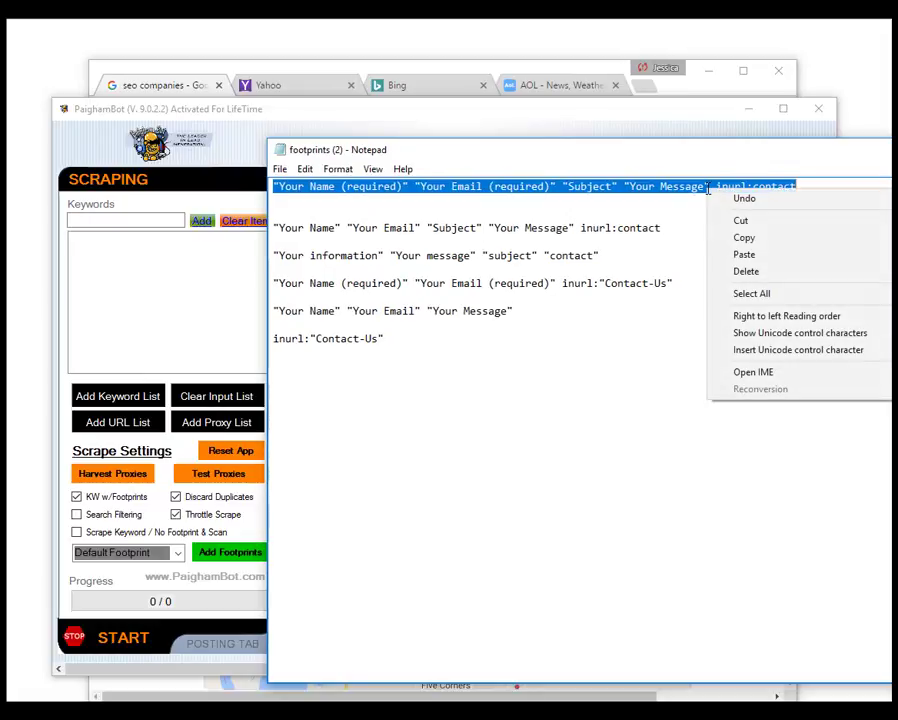
{"action": "left_click", "coordinate": [742, 237]}
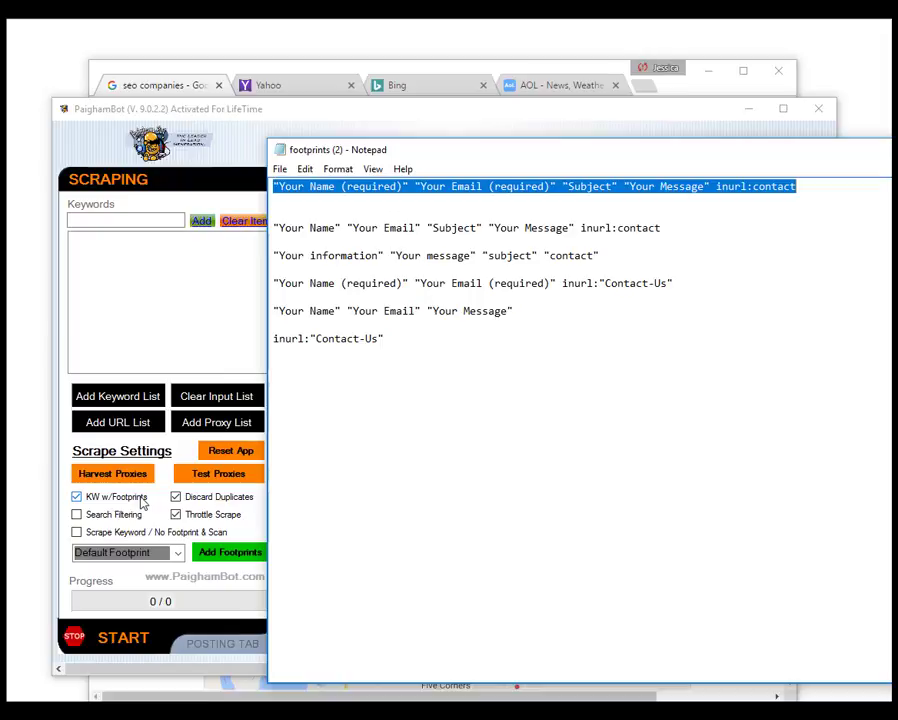
- Append the copied footprint to the "seo companies" query in Google, run the search, and look through the results
{"action": "key", "text": "alt+Tab"}
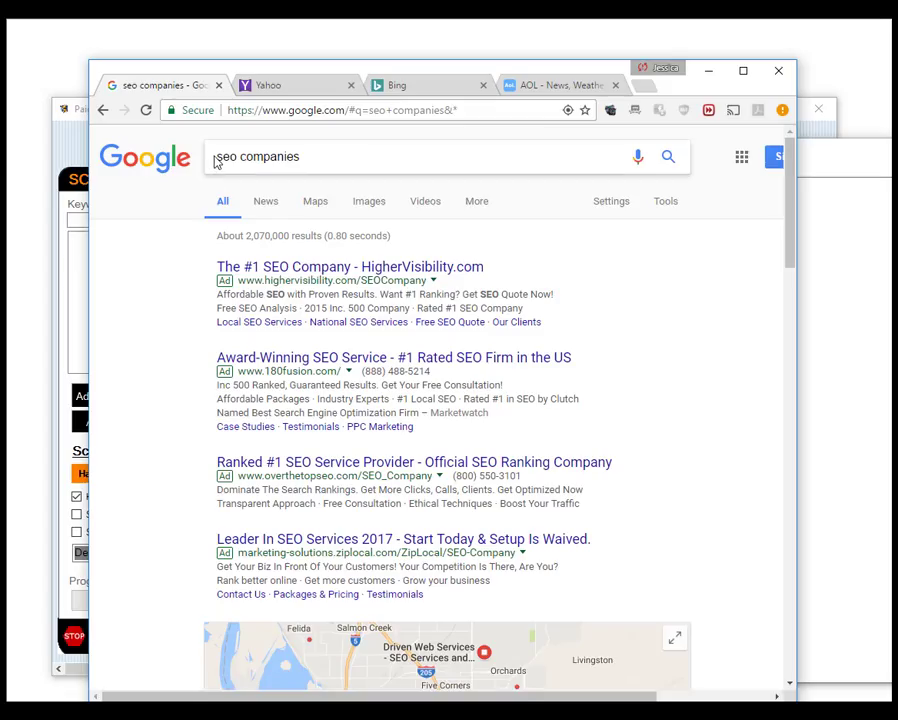
{"action": "left_click", "coordinate": [313, 158]}
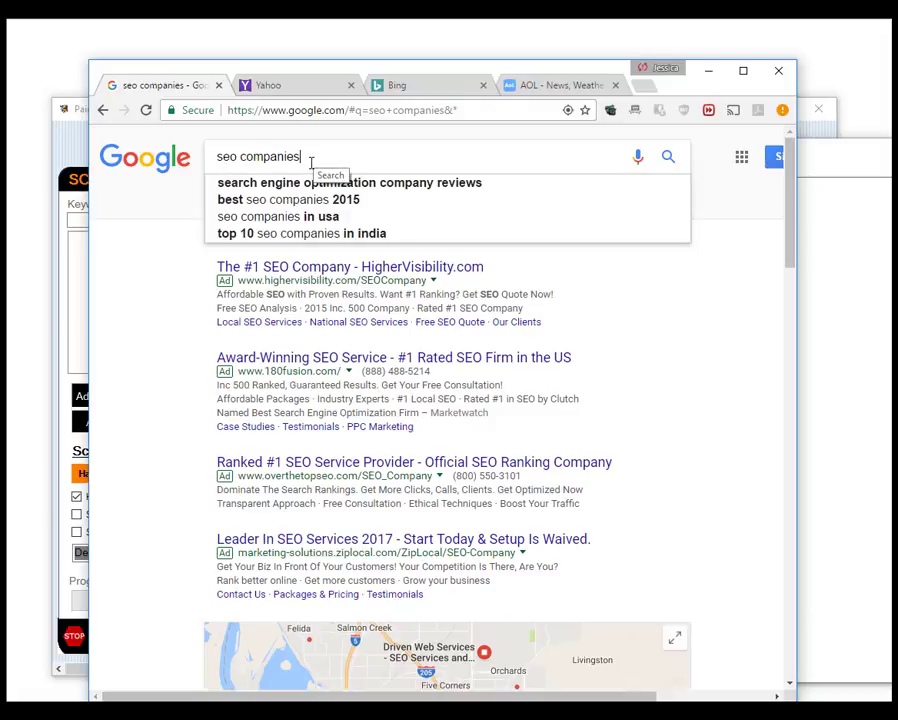
{"action": "key", "text": "ctrl+v"}
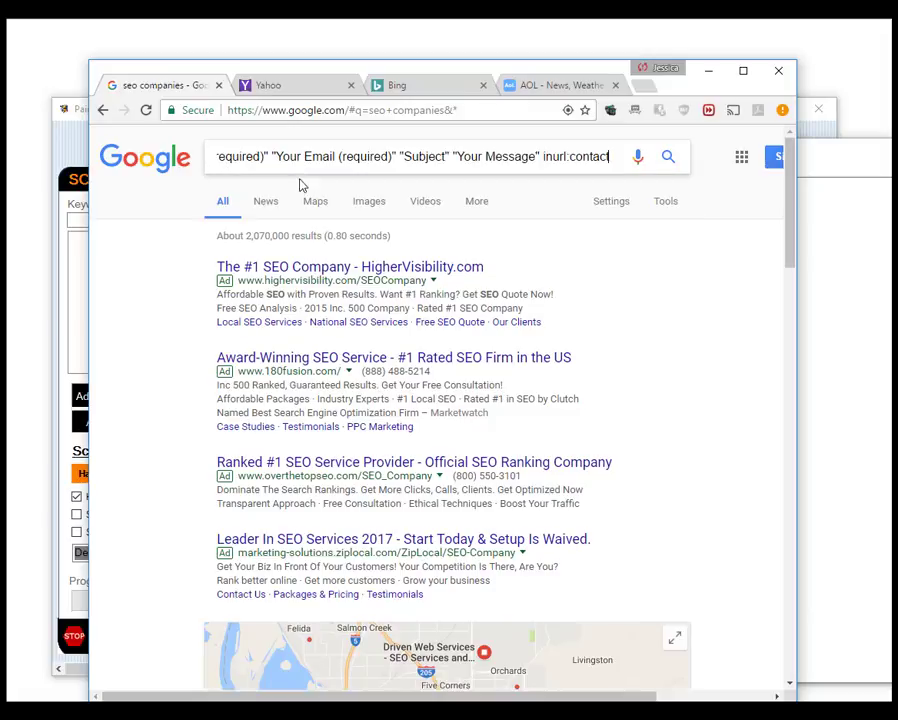
{"action": "key", "text": "Return"}
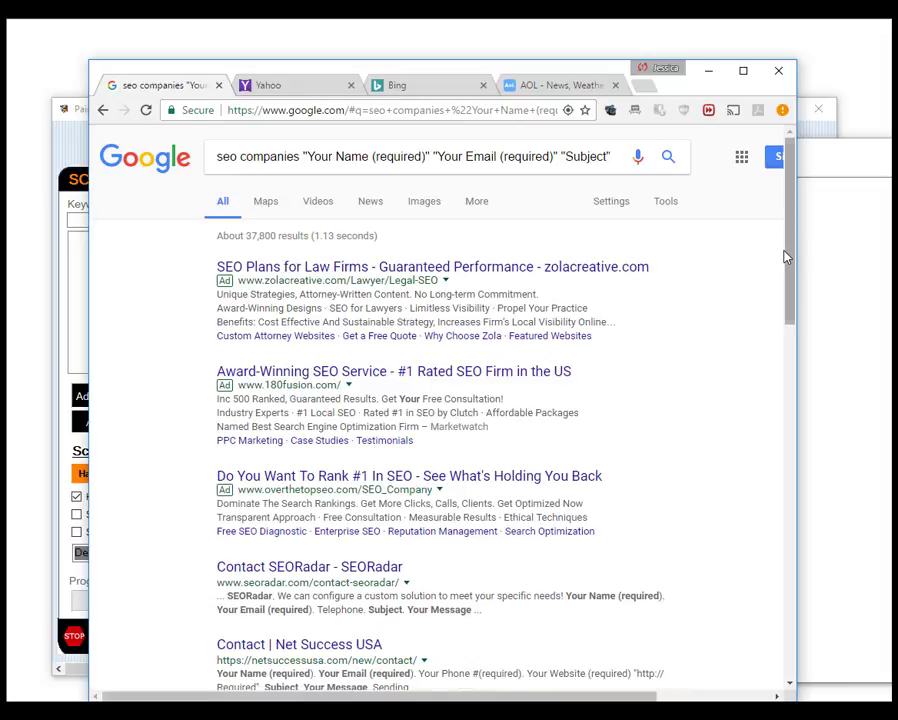
{"action": "left_click_drag", "start_coordinate": [794, 263], "coordinate": [753, 423]}
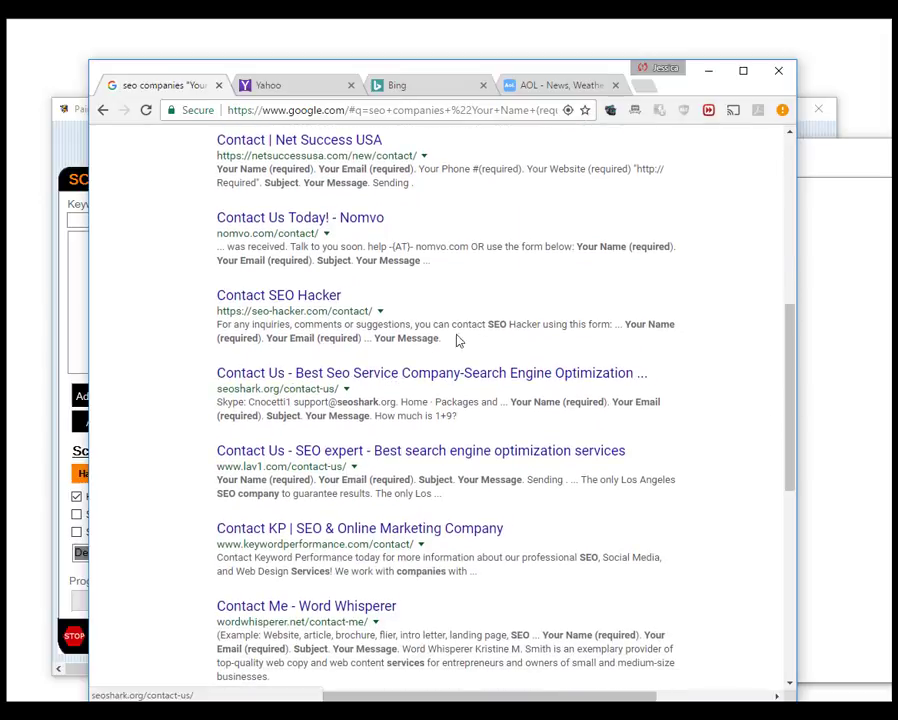
{"action": "left_click_drag", "start_coordinate": [784, 370], "coordinate": [786, 199]}
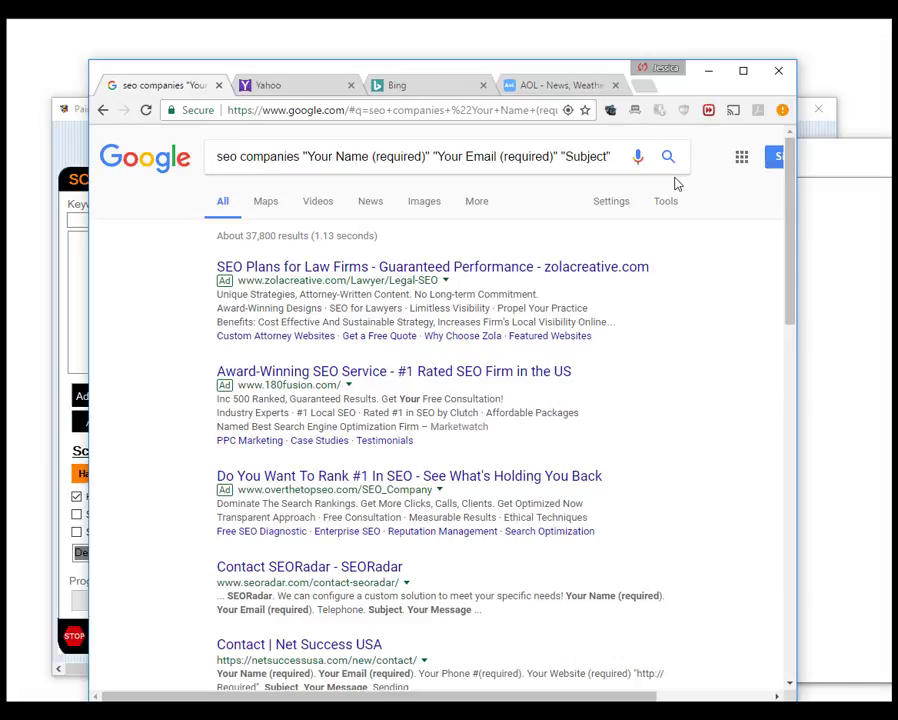
- Minimize the browser, highlight all footprints below the first one in Notepad, and move the Notepad window clear of the scrape settings
{"action": "left_click", "coordinate": [709, 72]}
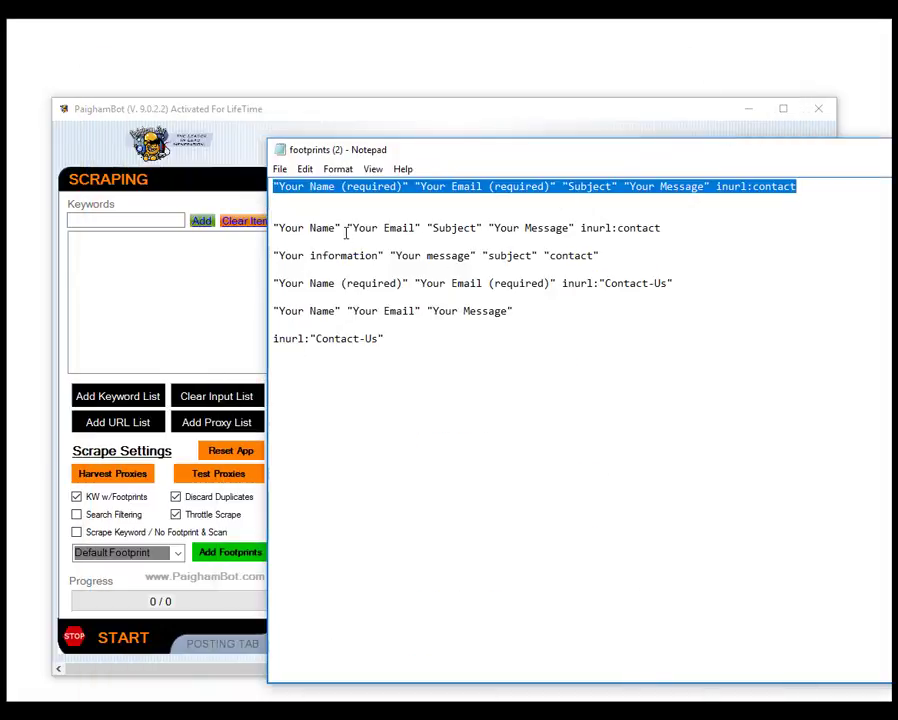
{"action": "left_click_drag", "start_coordinate": [274, 226], "coordinate": [448, 352]}
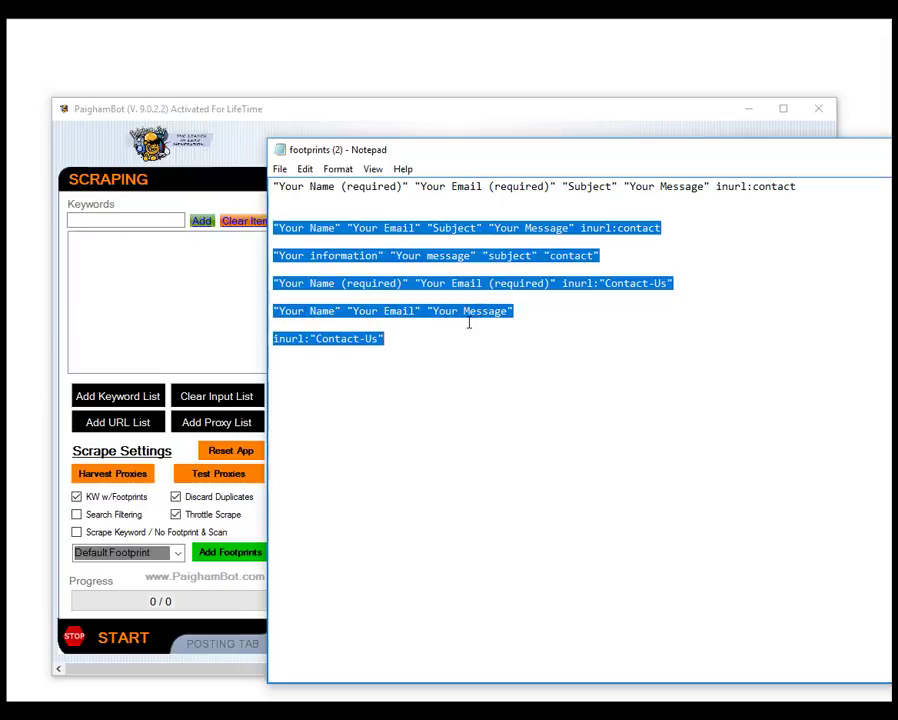
{"action": "left_click", "coordinate": [450, 327]}
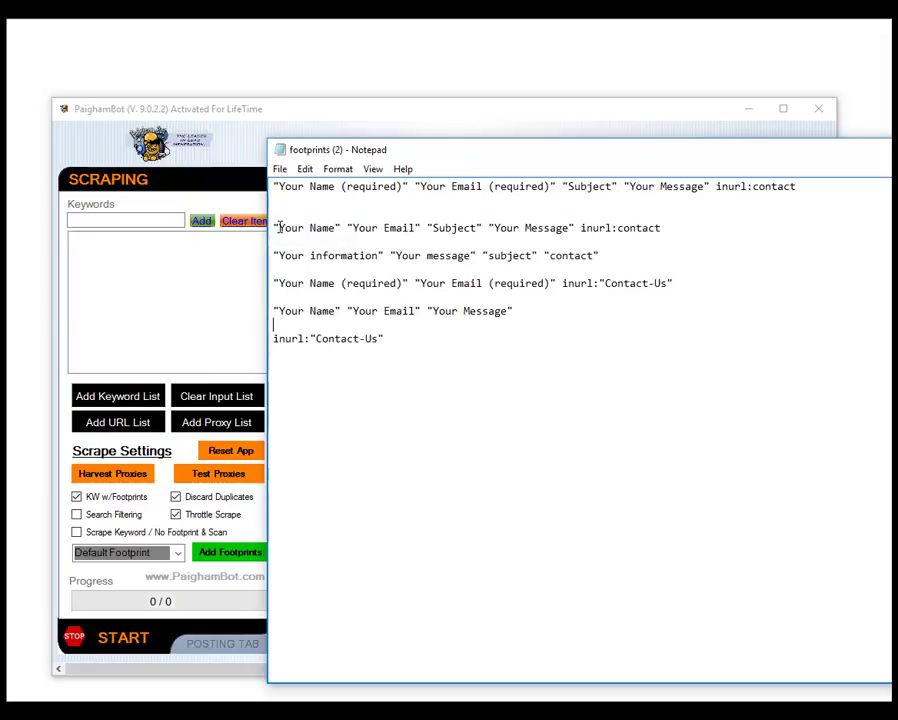
{"action": "left_click_drag", "start_coordinate": [275, 228], "coordinate": [401, 358]}
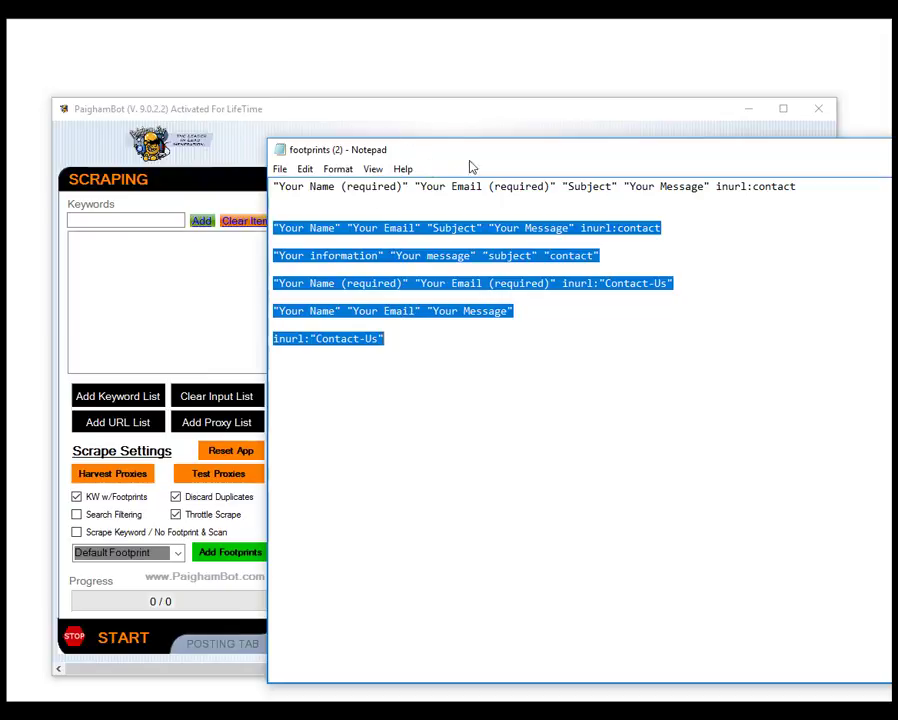
{"action": "left_click_drag", "start_coordinate": [565, 155], "coordinate": [690, 152]}
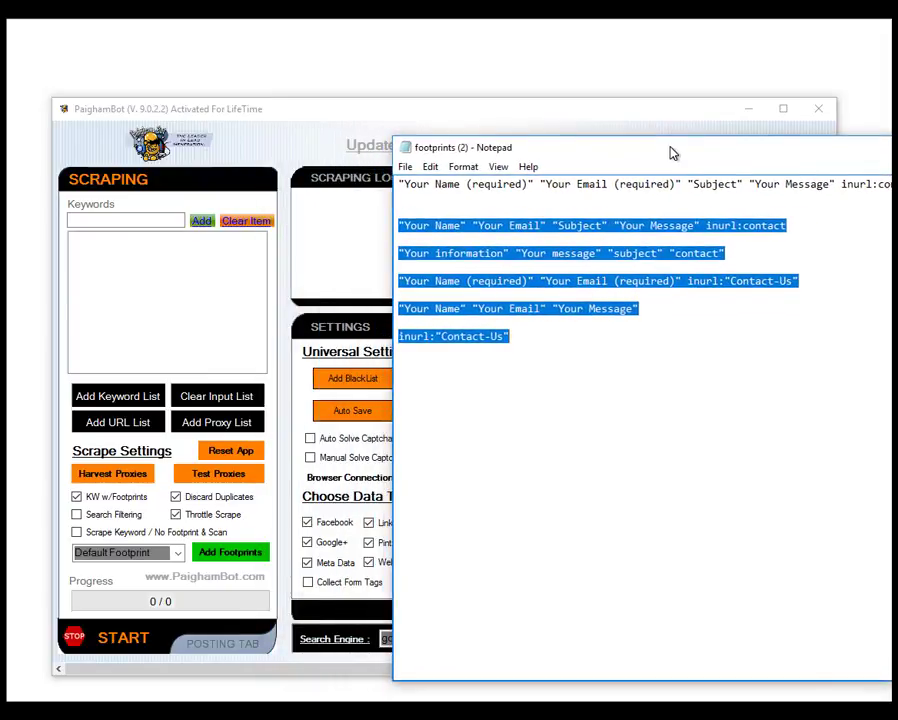
- Try the Custom Footprint(s) option as the footprint source, and return the selection to Default Footprint
{"action": "left_click", "coordinate": [179, 553]}
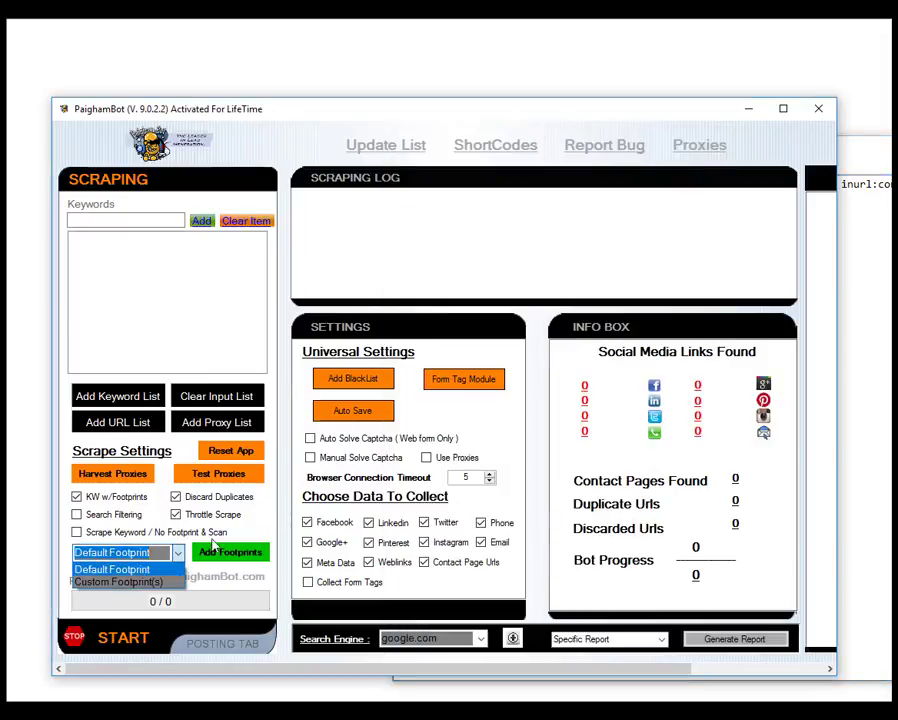
{"action": "left_click", "coordinate": [266, 530]}
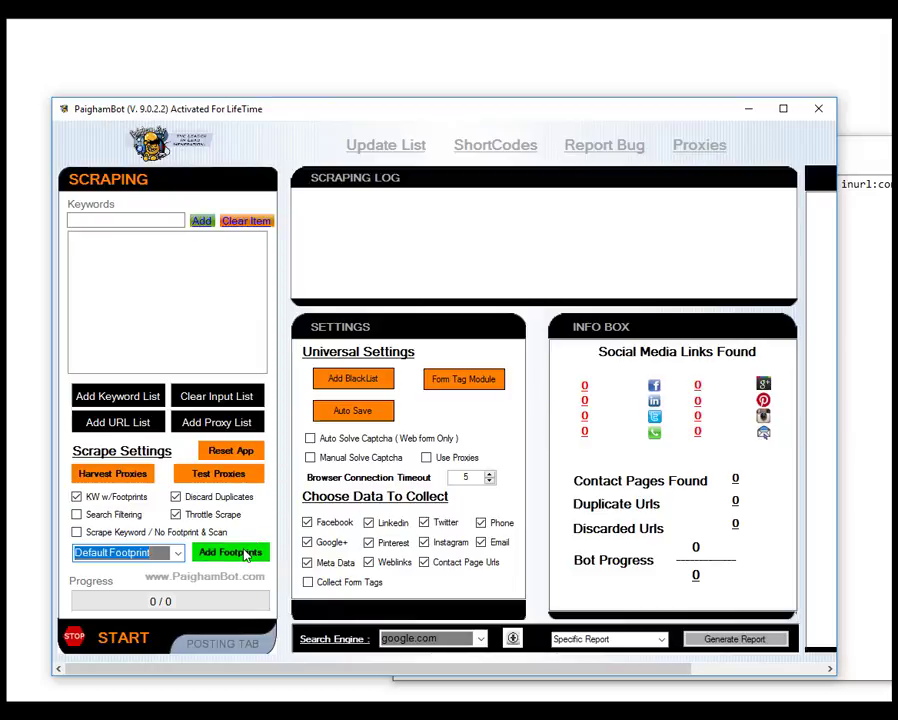
{"action": "left_click", "coordinate": [176, 556]}
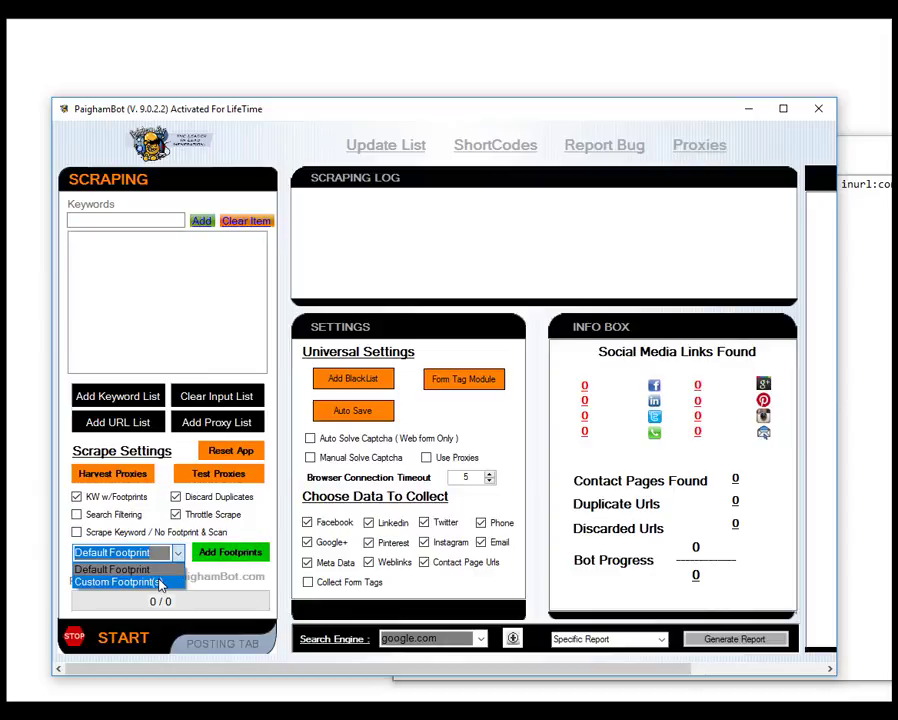
{"action": "left_click", "coordinate": [160, 582]}
{"action": "left_click", "coordinate": [544, 418]}
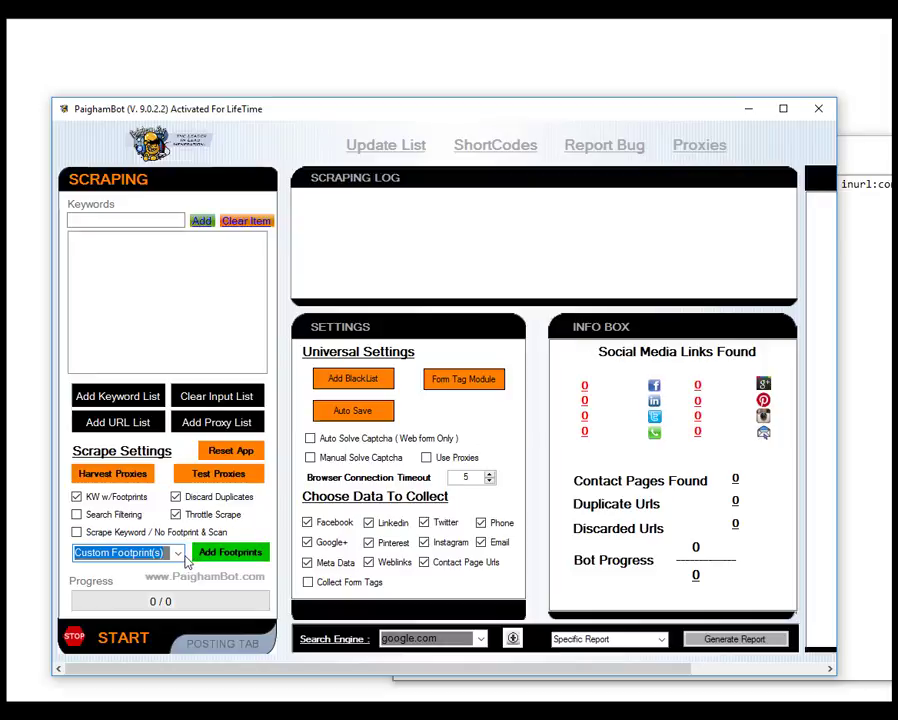
{"action": "left_click", "coordinate": [178, 556]}
{"action": "left_click", "coordinate": [160, 572]}
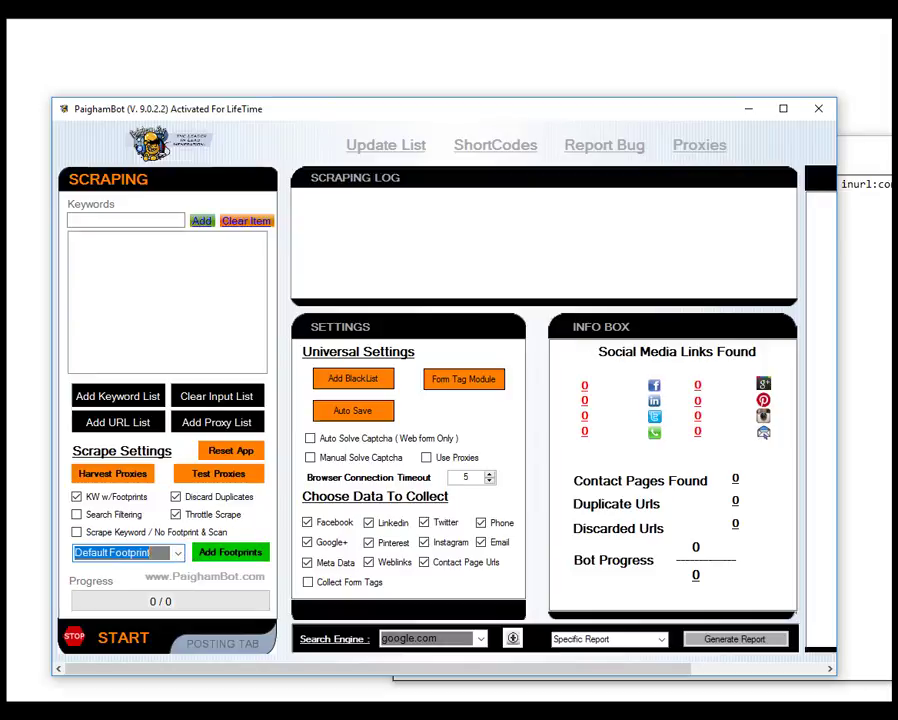
- Switch to the footprints (2) file in Notepad and copy its last footprint, inurl:"Contact-Us"
{"action": "left_click", "coordinate": [876, 276]}
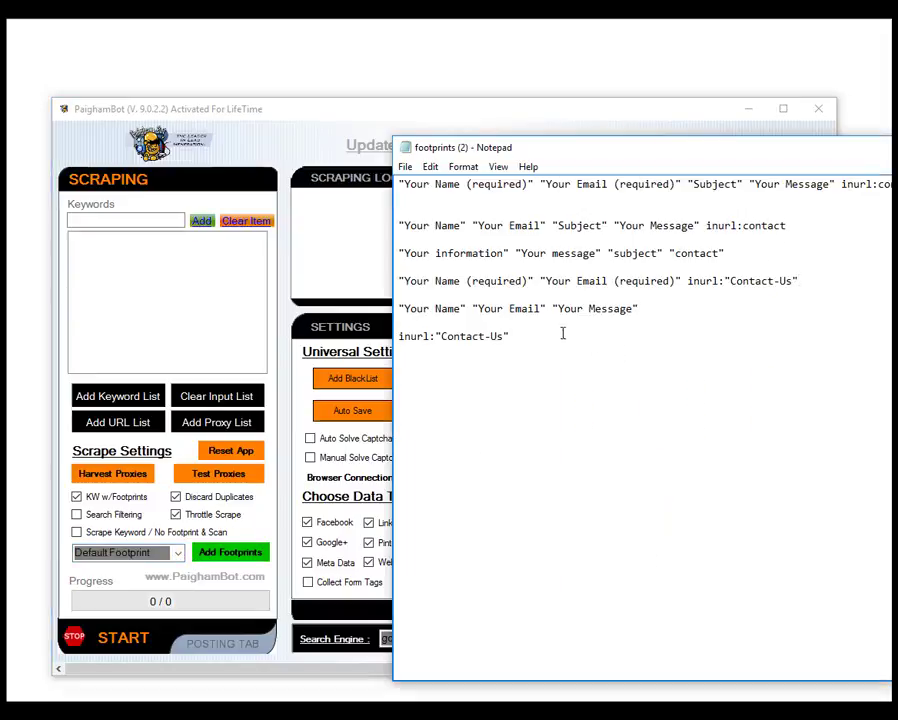
{"action": "left_click_drag", "start_coordinate": [530, 336], "coordinate": [399, 337]}
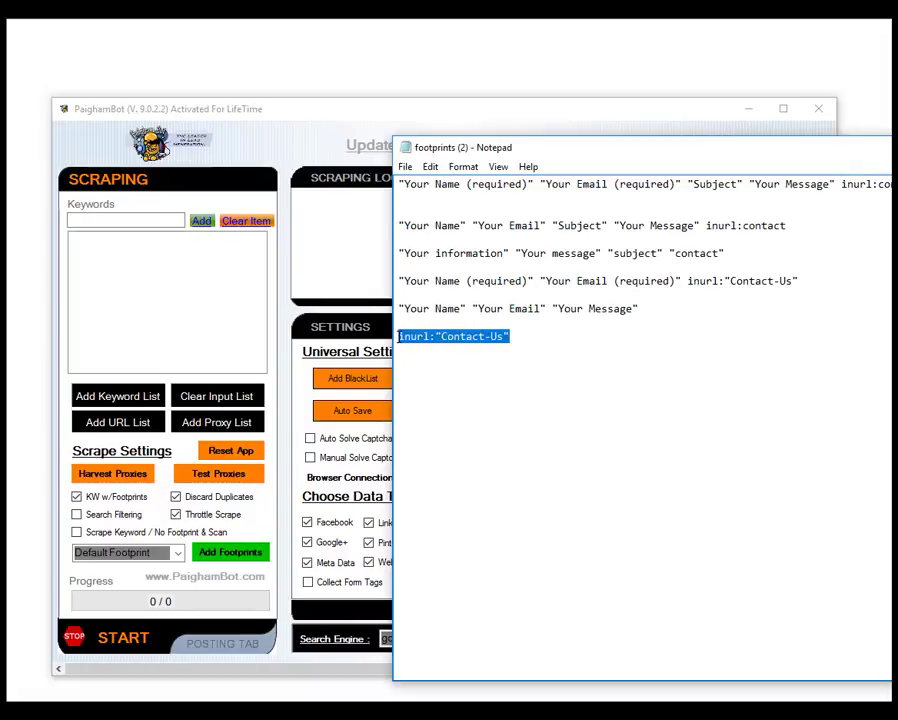
{"action": "right_click", "coordinate": [406, 340]}
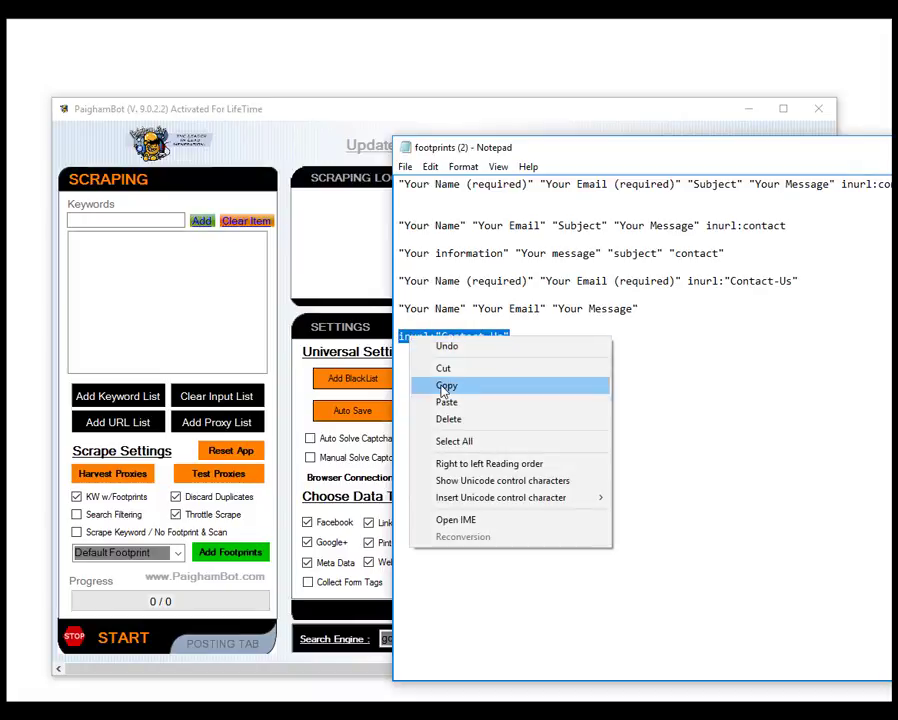
{"action": "left_click", "coordinate": [428, 383]}
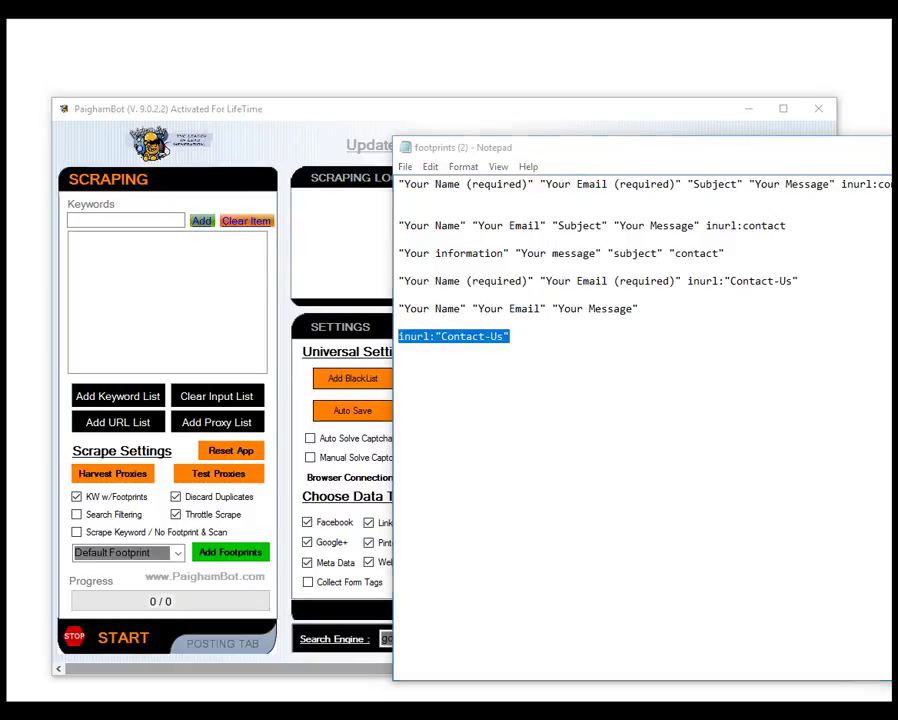
- Replace the footprint after "seo companies" in the browser's Google query with inurl:"Contact-Us", run the search, and look through the results
{"action": "left_click", "coordinate": [476, 698]}
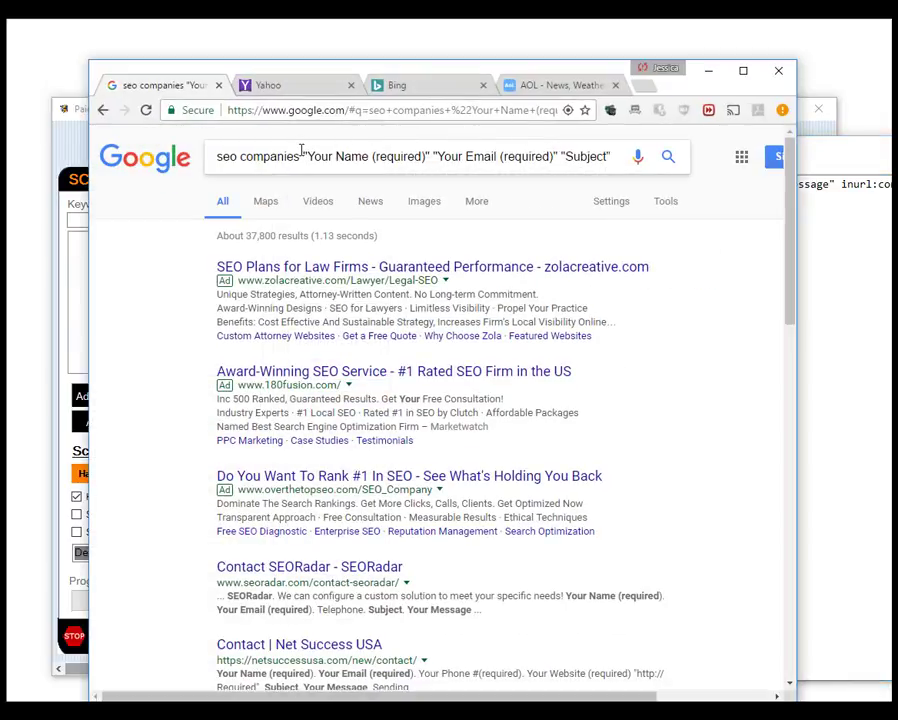
{"action": "left_click_drag", "start_coordinate": [303, 152], "coordinate": [659, 211]}
{"action": "key", "text": "ctrl+v"}
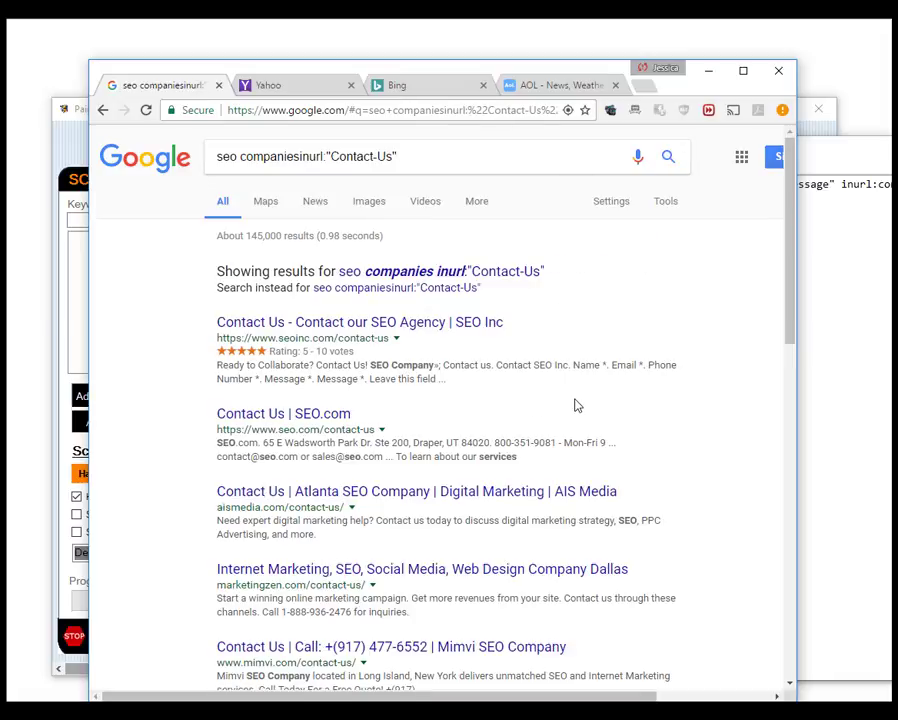
{"action": "scroll", "coordinate": [577, 411], "scroll_direction": "down", "scroll_amount": 2}
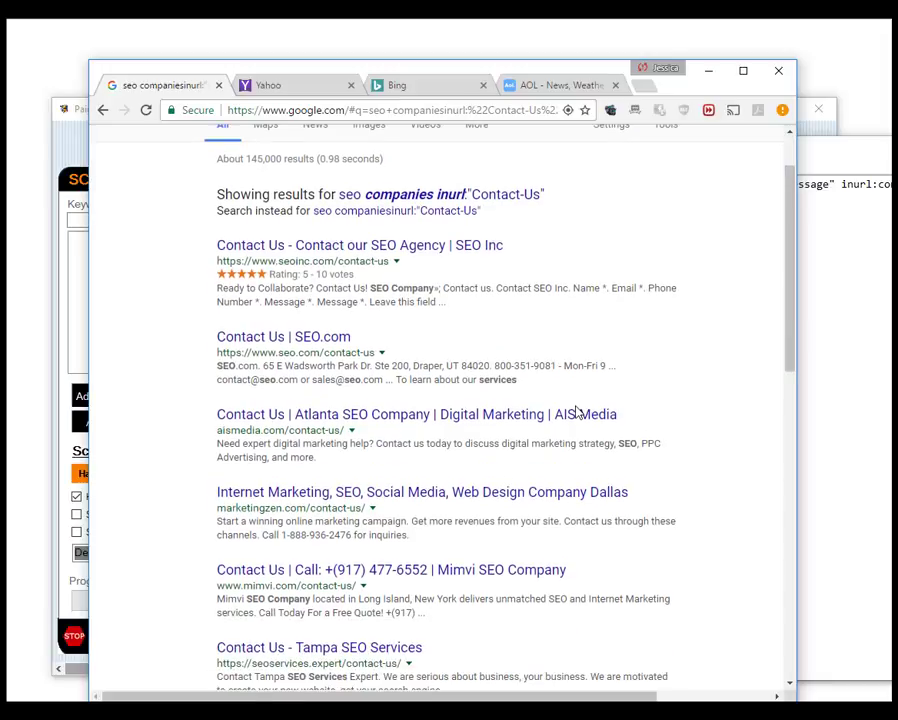
{"action": "scroll", "coordinate": [574, 425], "scroll_direction": "down", "scroll_amount": 2}
{"action": "scroll", "coordinate": [573, 433], "scroll_direction": "down", "scroll_amount": 12}
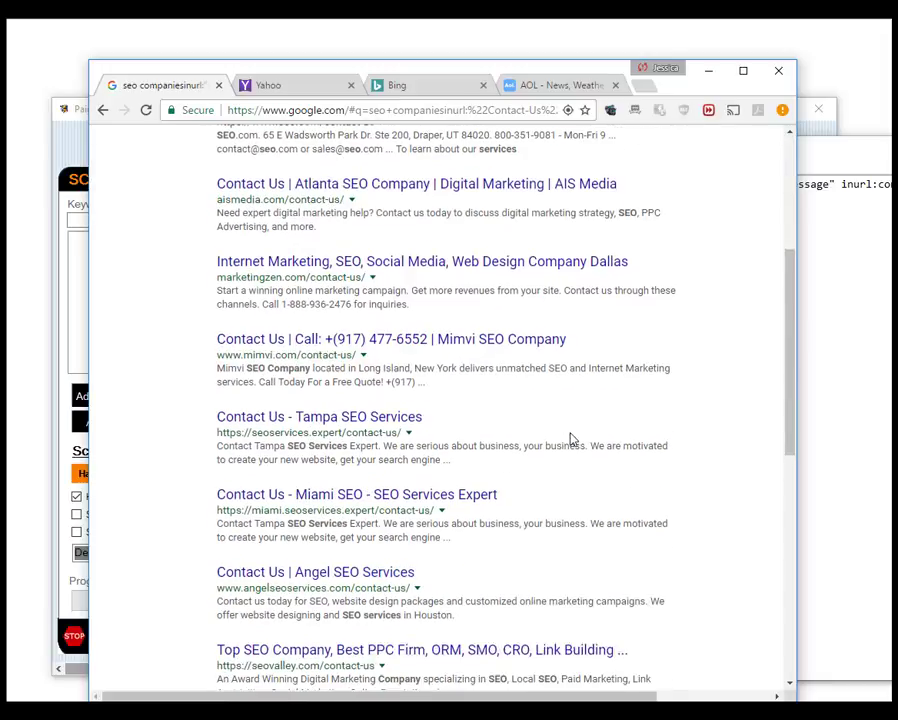
{"action": "scroll", "coordinate": [571, 439], "scroll_direction": "down", "scroll_amount": 5}
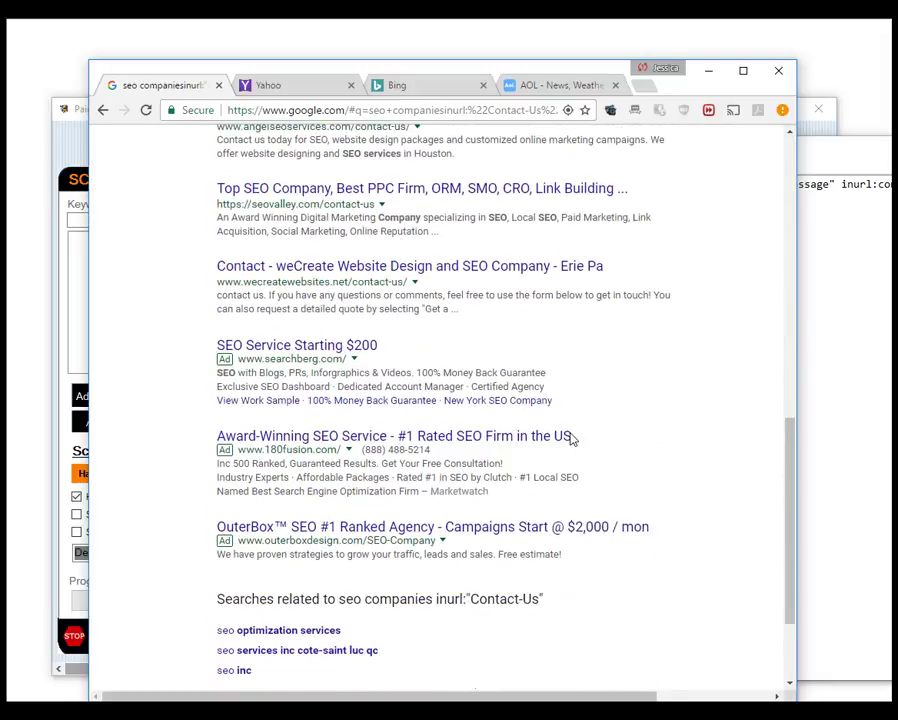
{"action": "scroll", "coordinate": [479, 549], "scroll_direction": "up", "scroll_amount": 8}
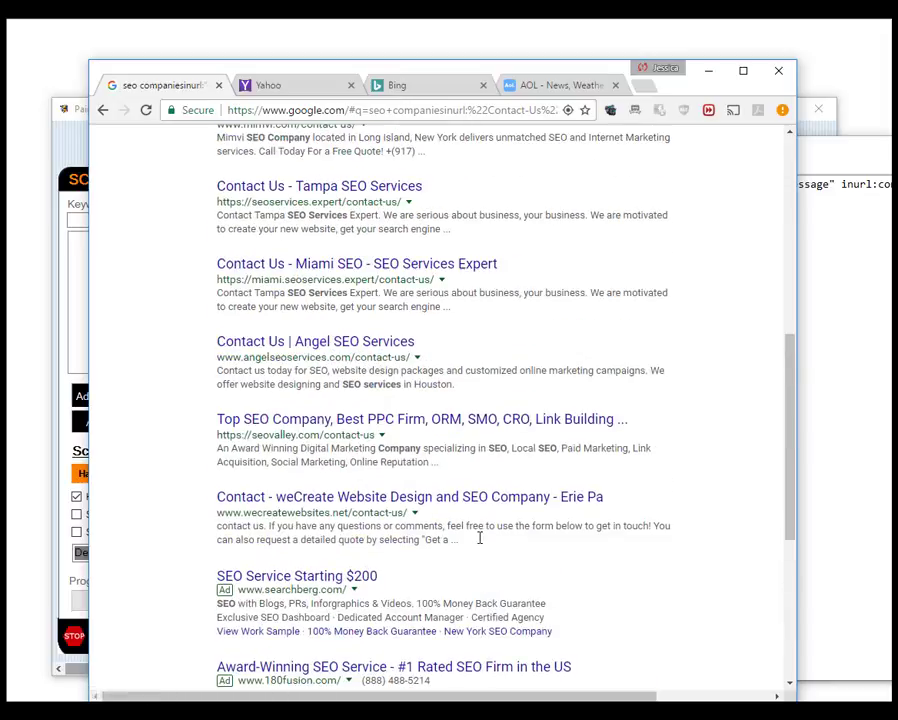
{"action": "scroll", "coordinate": [516, 402], "scroll_direction": "up", "scroll_amount": 8}
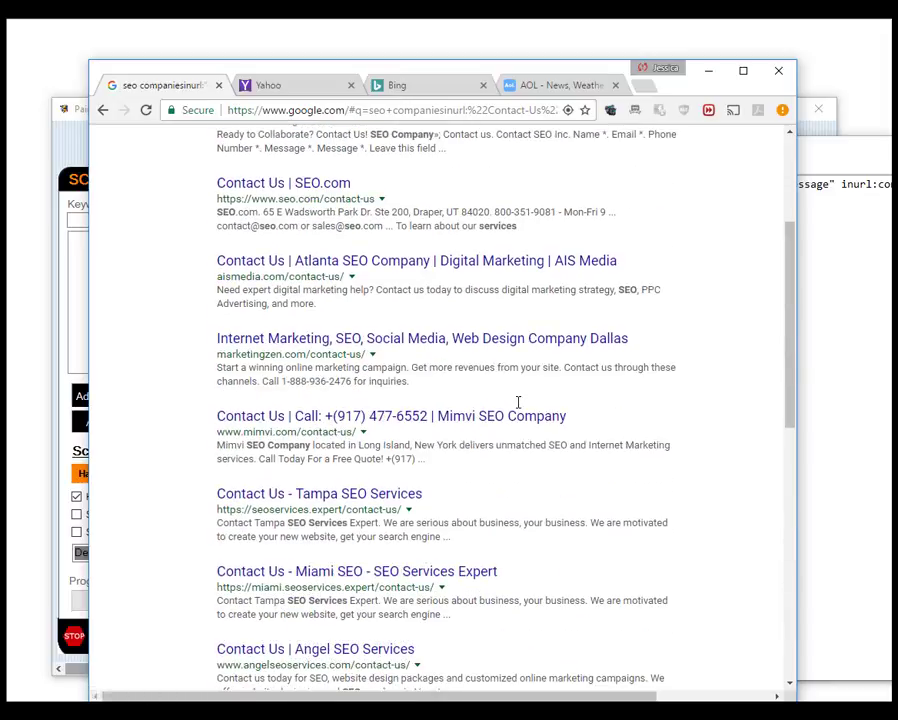
{"action": "scroll", "coordinate": [578, 330], "scroll_direction": "up", "scroll_amount": 5}
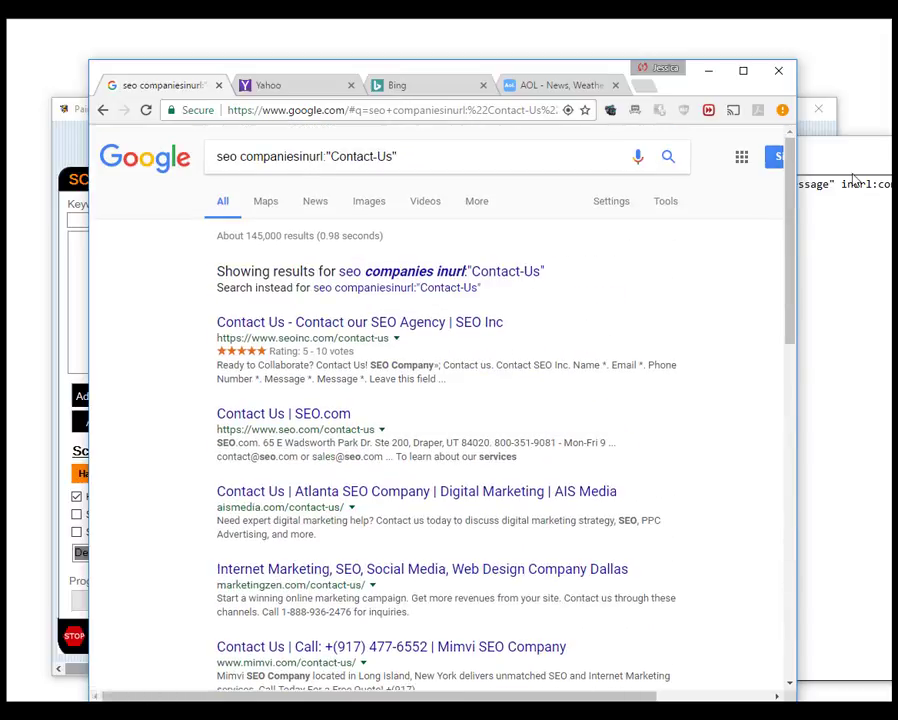
- Minimize the browser, return to PaighamBot, and set the search engine to aol.com
{"action": "left_click", "coordinate": [712, 74]}
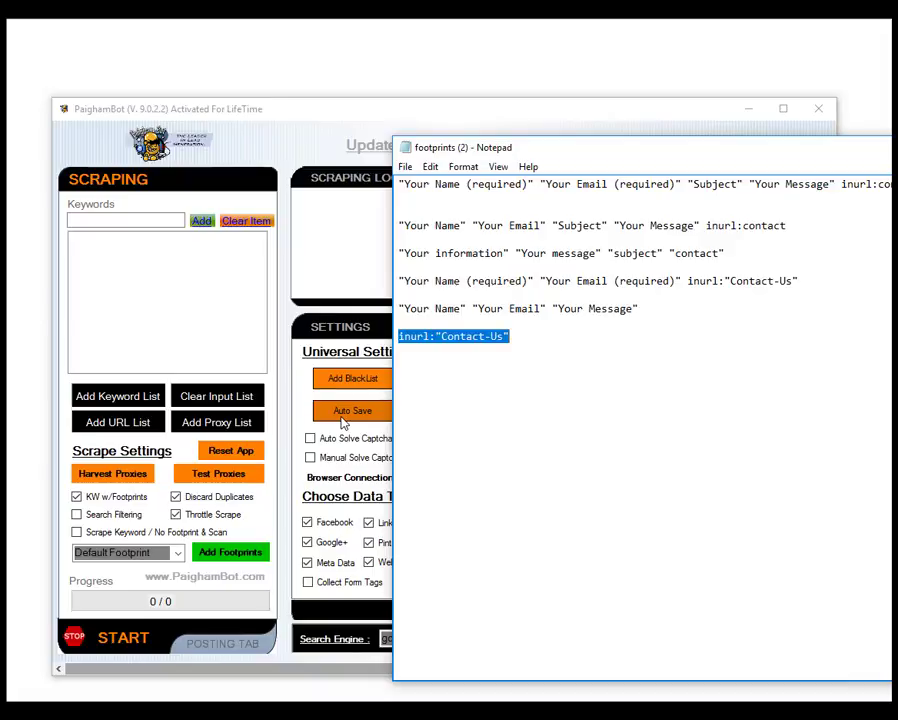
{"action": "left_click", "coordinate": [320, 132]}
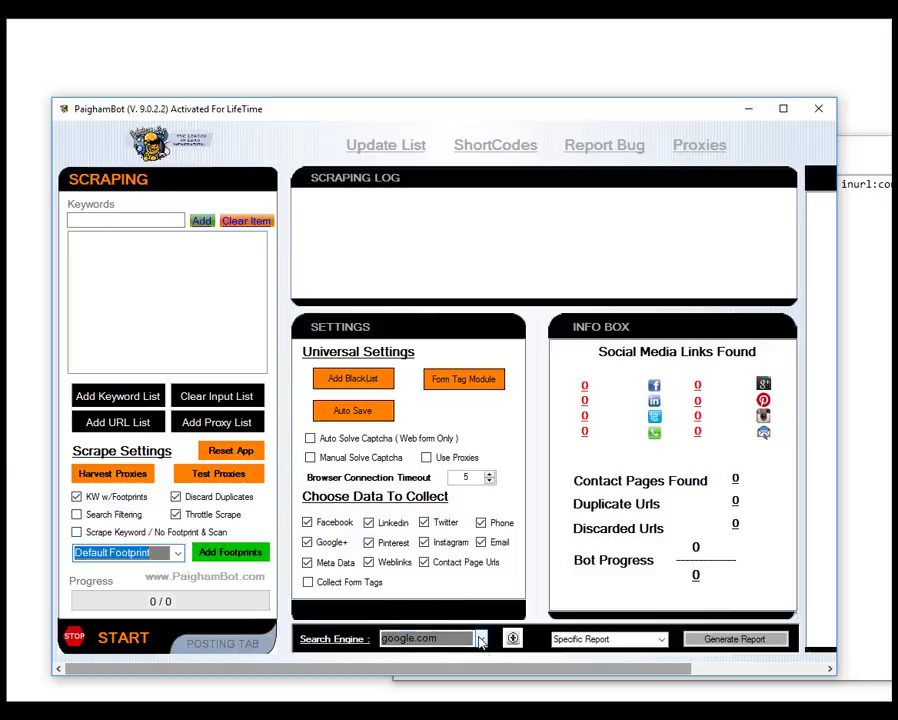
{"action": "left_click", "coordinate": [440, 638]}
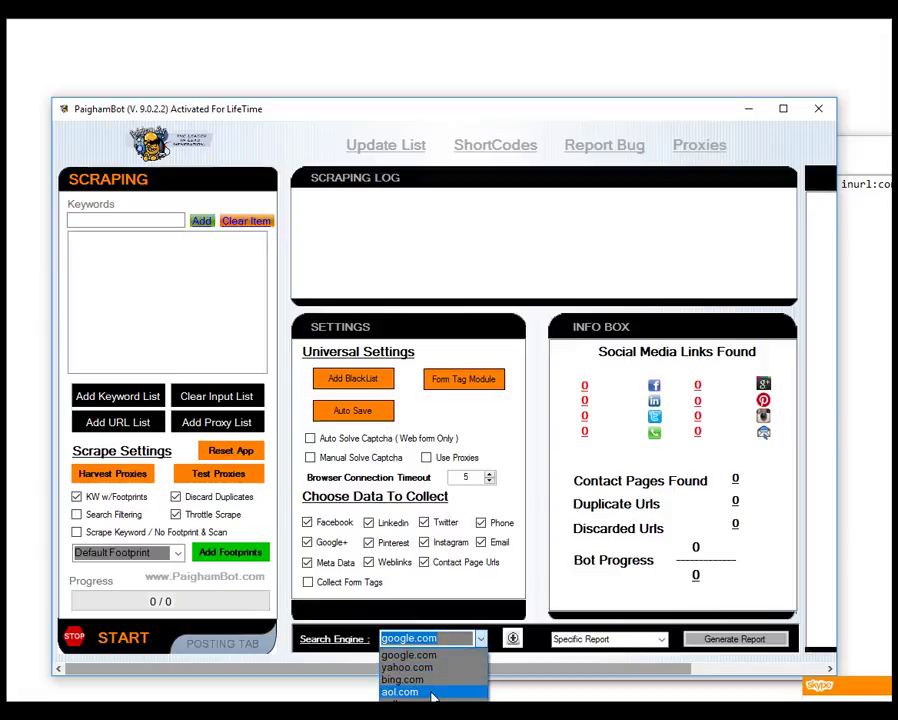
{"action": "left_click", "coordinate": [432, 693]}
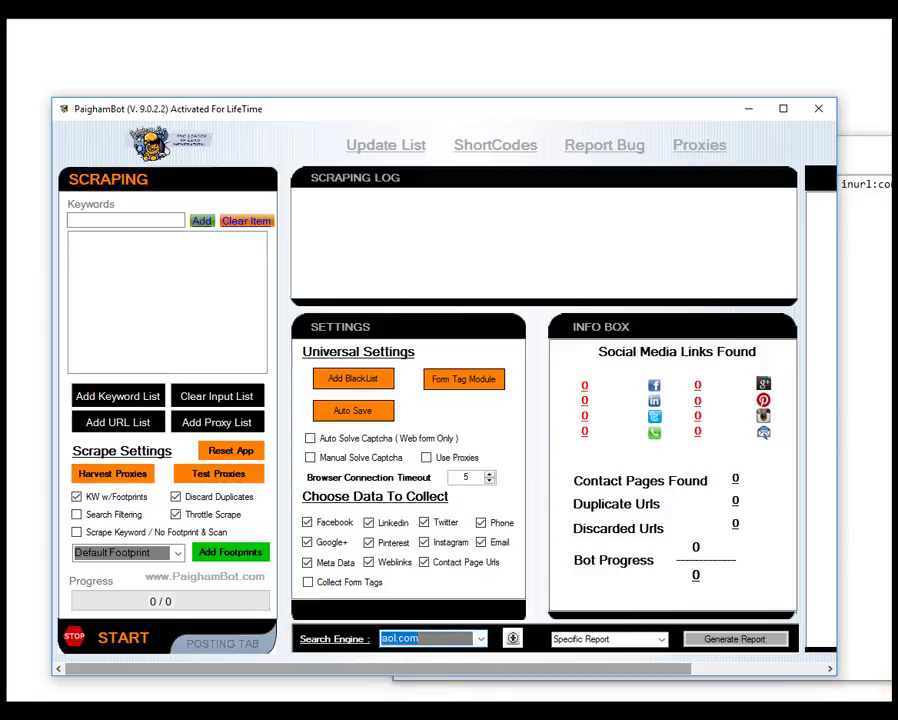
- Switch to the AOL page in the browser, search for "seo companies", and look through the results
{"action": "left_click", "coordinate": [511, 650]}
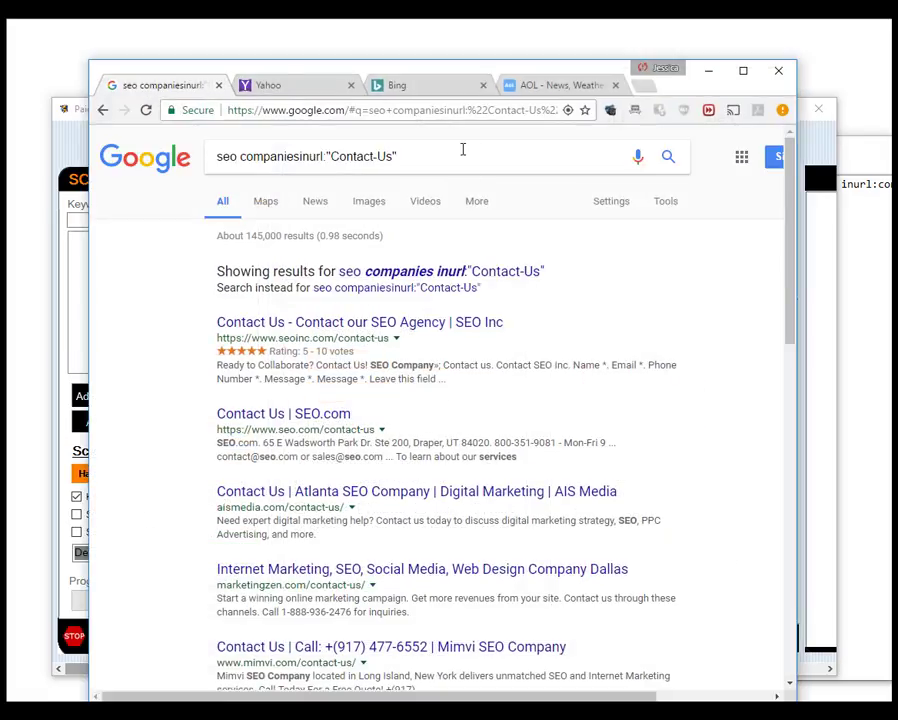
{"action": "left_click", "coordinate": [566, 87]}
{"action": "left_click", "coordinate": [428, 153]}
{"action": "type", "text": "seo com"}
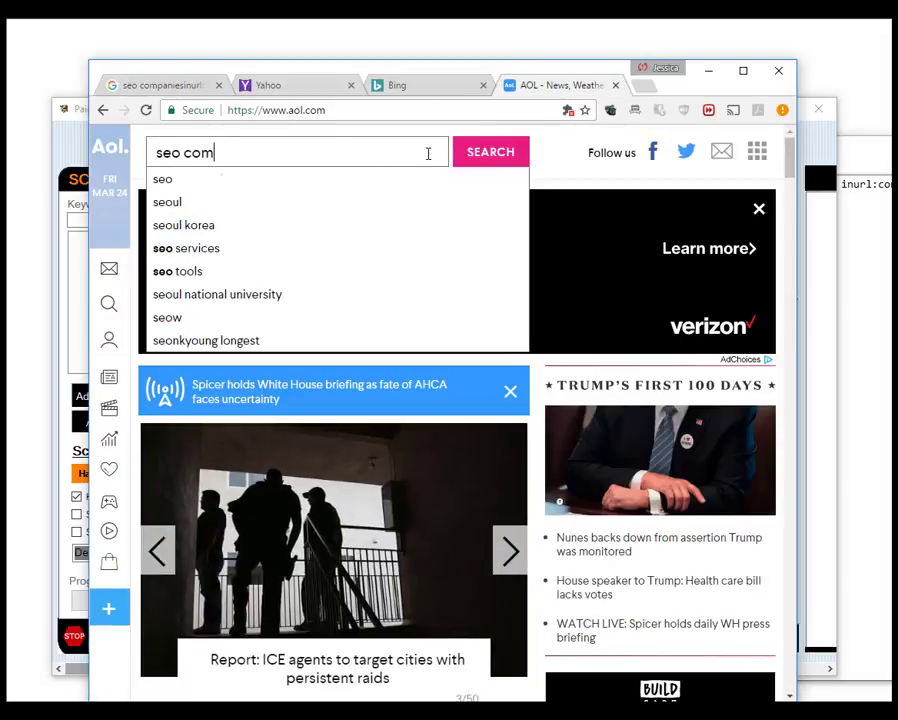
{"action": "type", "text": "panies"}
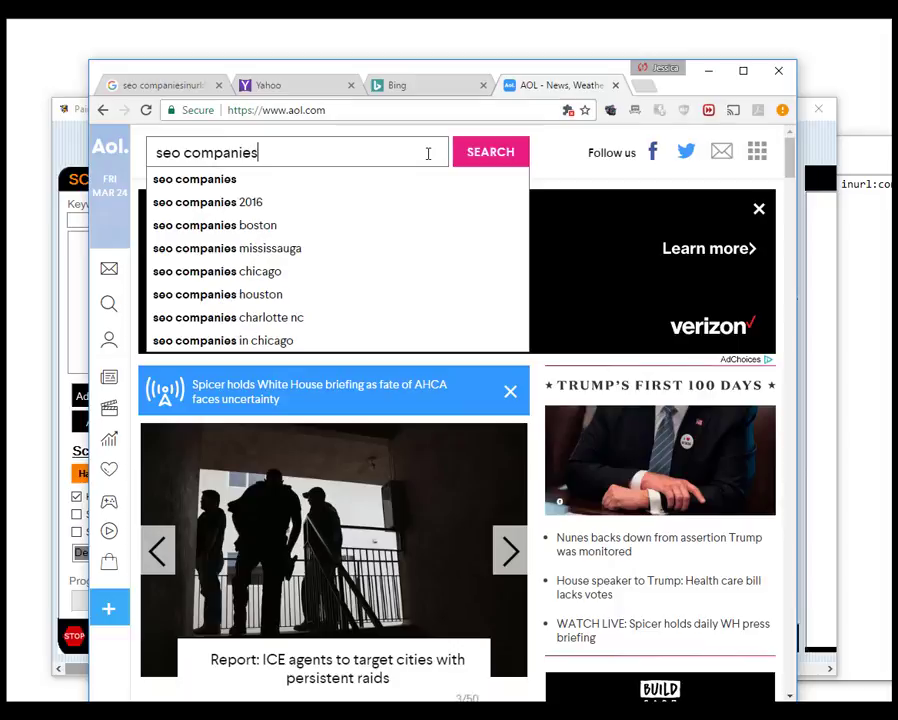
{"action": "key", "text": "Return"}
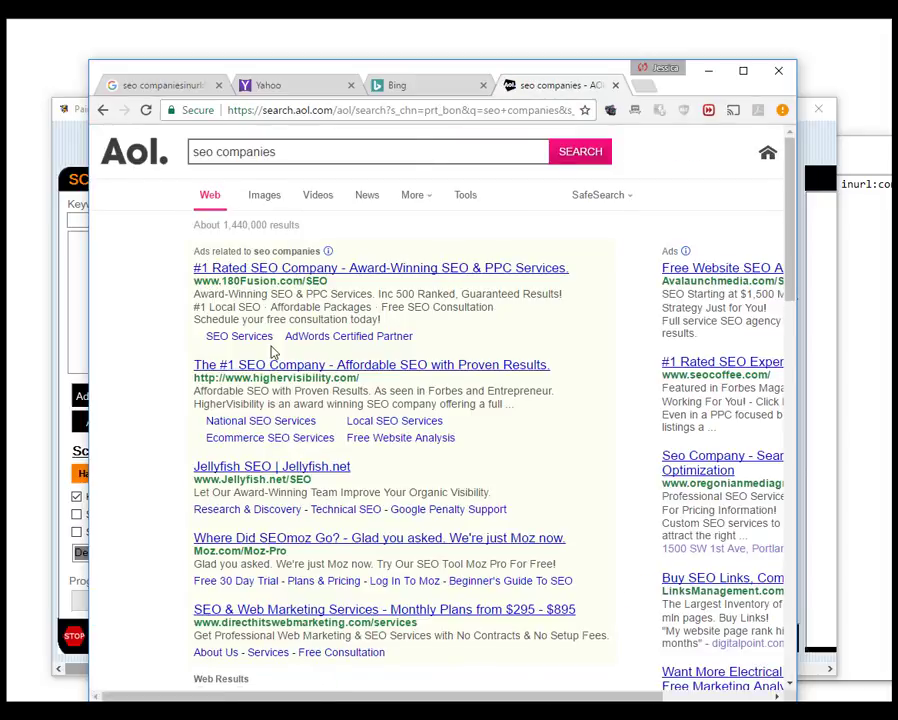
{"action": "scroll", "coordinate": [571, 410], "scroll_direction": "down", "scroll_amount": 1}
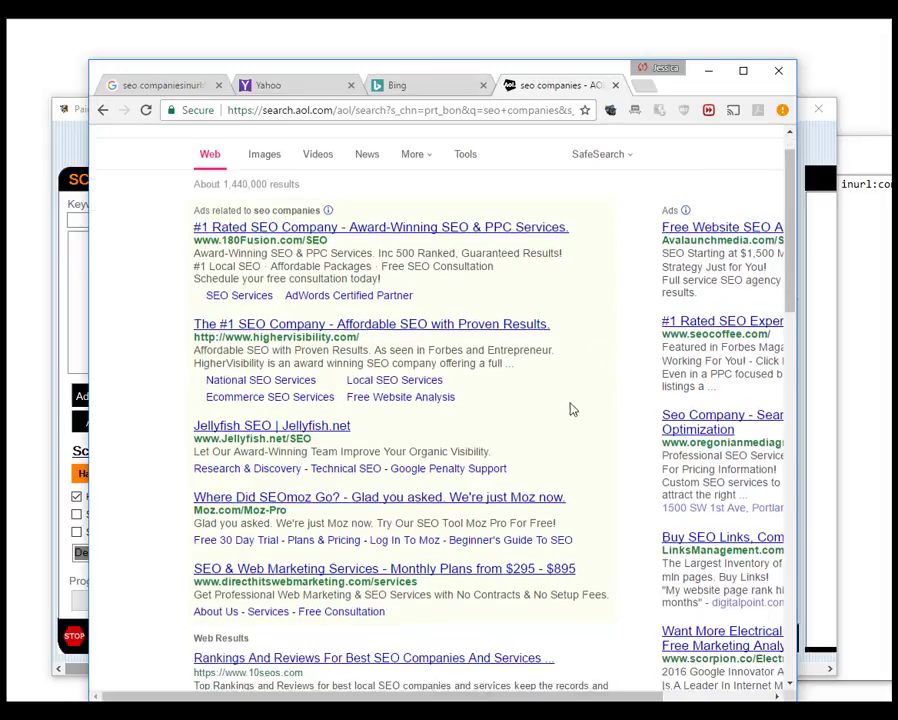
{"action": "scroll", "coordinate": [565, 408], "scroll_direction": "down", "scroll_amount": 4}
{"action": "scroll", "coordinate": [562, 405], "scroll_direction": "up", "scroll_amount": 5}
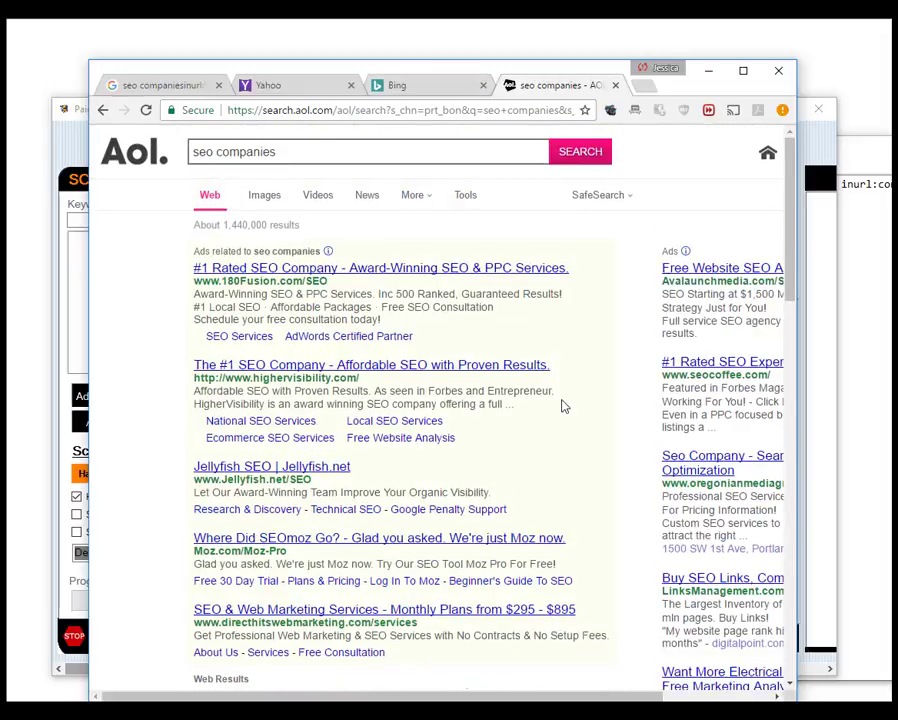
- Append inurl:"Contact-Us" to the "seo companies" query on AOL and run the search
{"action": "left_click", "coordinate": [403, 146]}
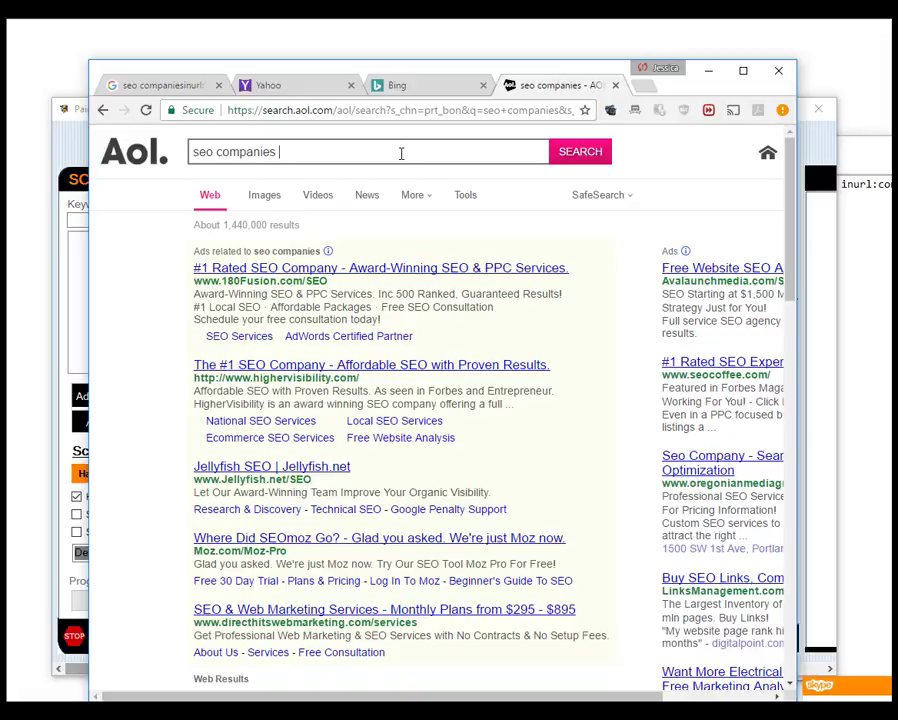
{"action": "type", "text": "inurl:\"Contact-Us\""}
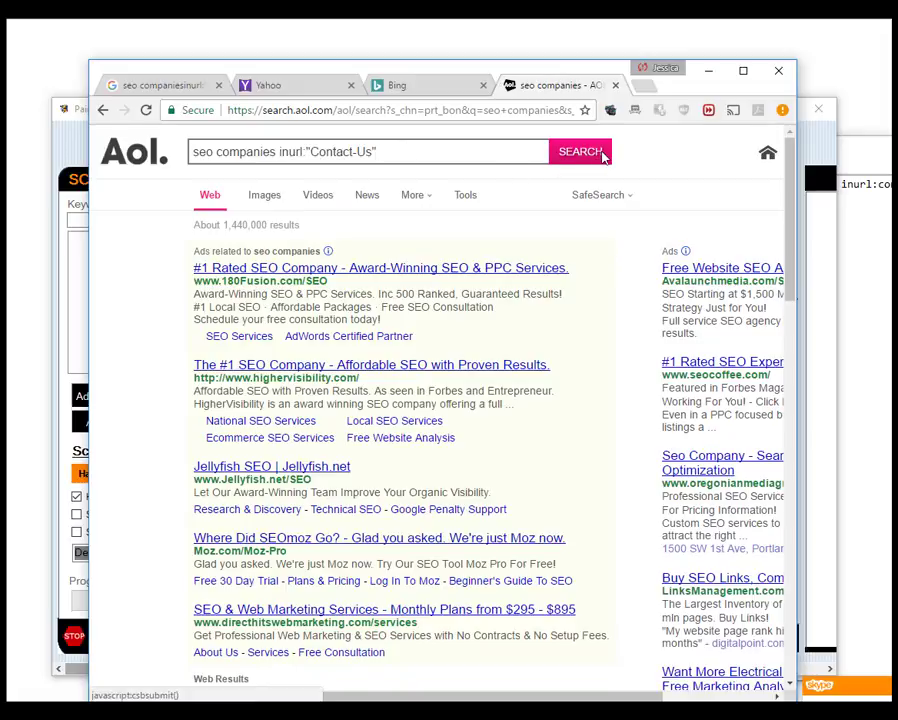
{"action": "left_click", "coordinate": [603, 155]}
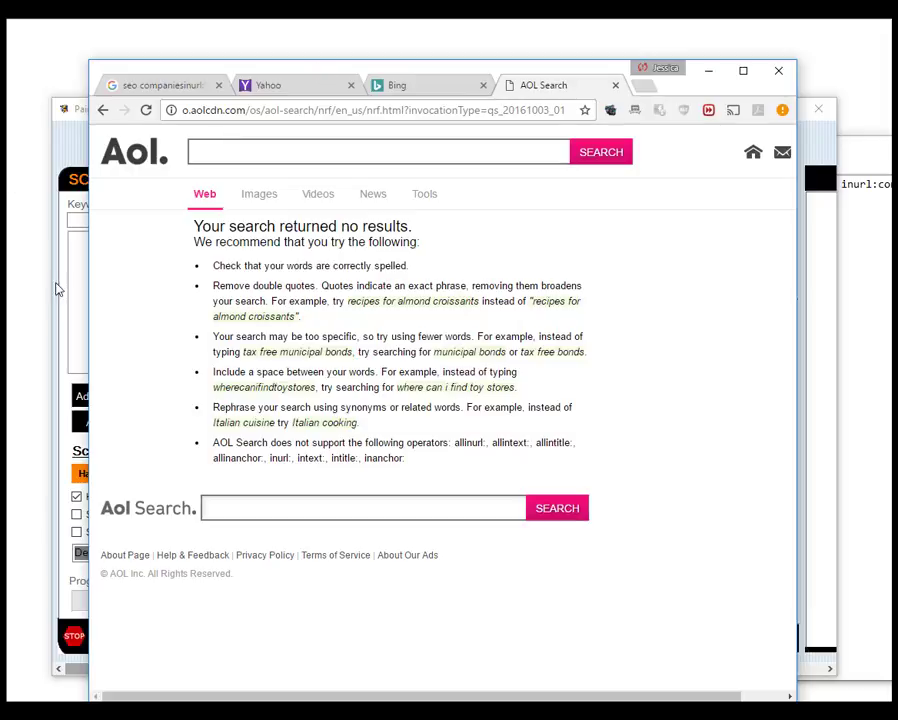
- Return to PaighamBot, disable KW w/Footprints, and enable Scrape Keyword / No Footprint & Scan
{"action": "left_click", "coordinate": [56, 111]}
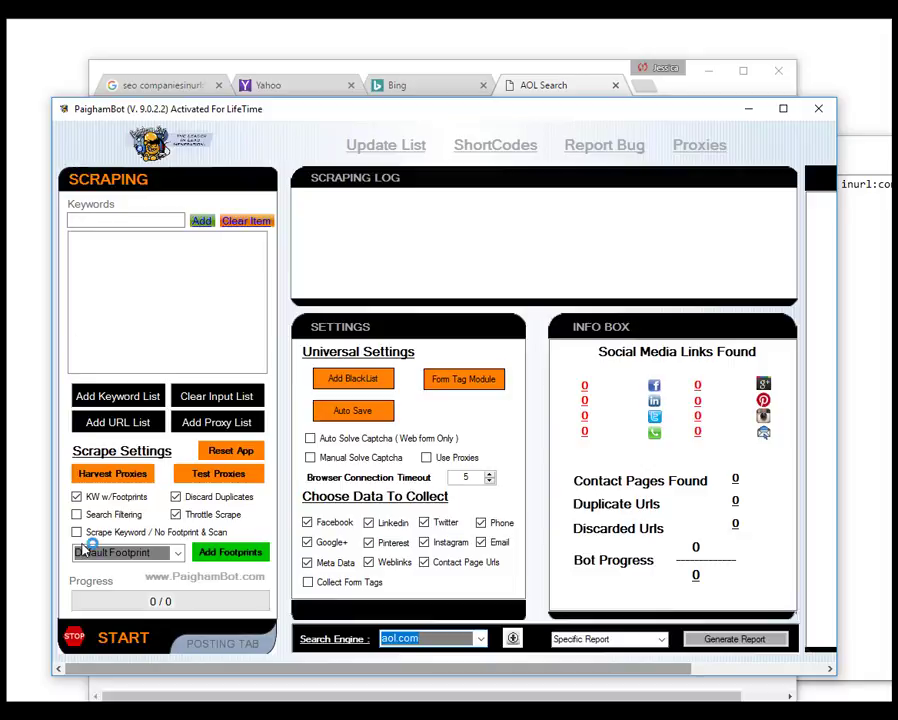
{"action": "left_click", "coordinate": [76, 496]}
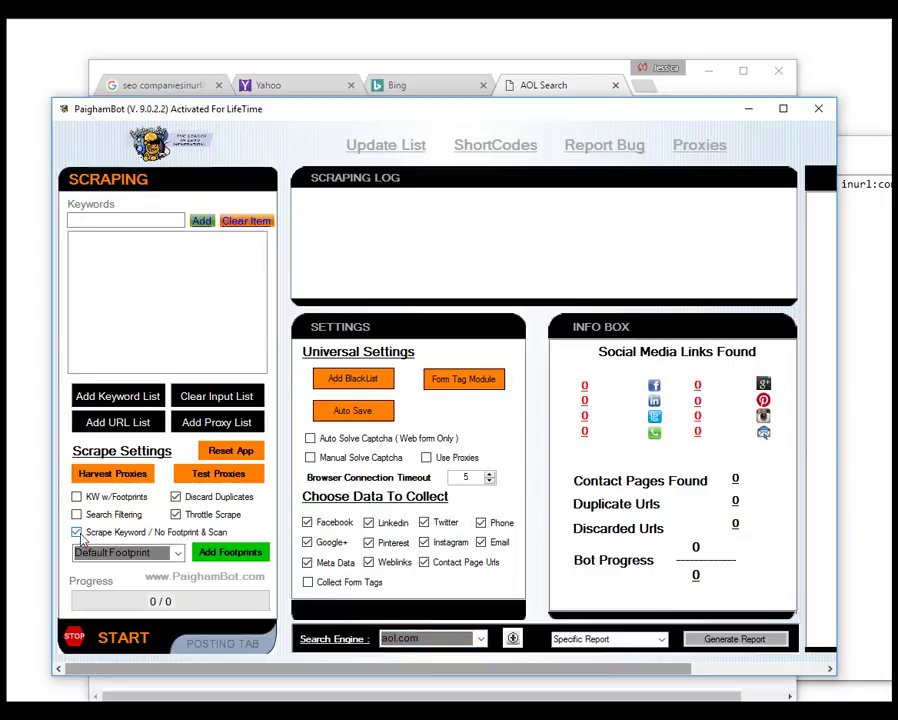
{"action": "left_click", "coordinate": [77, 533]}
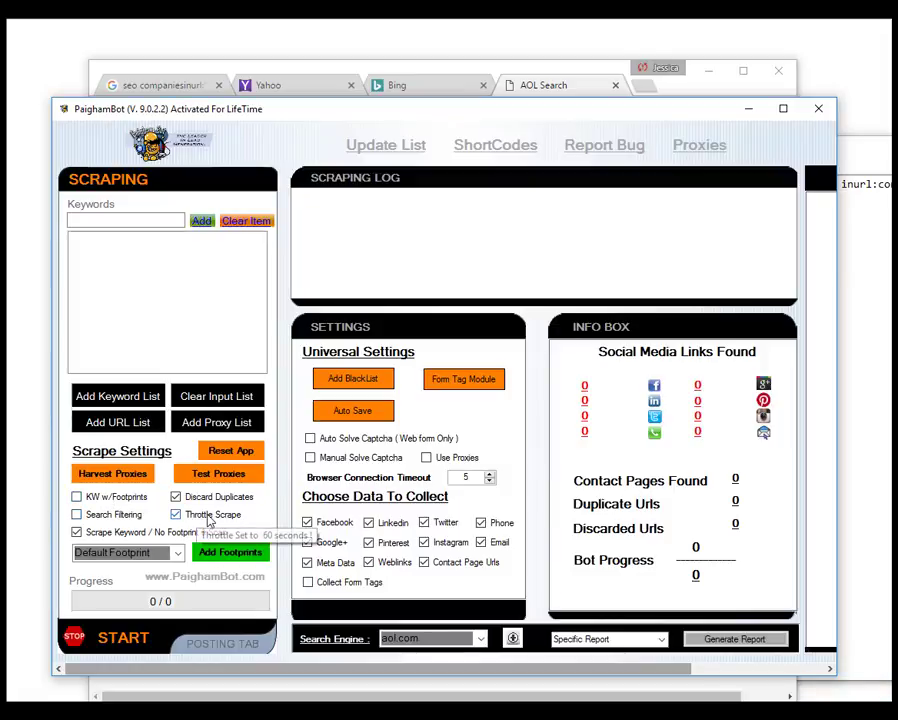
- Set the search engine to yahoo.com and switch to the Yahoo page in the browser
{"action": "left_click", "coordinate": [480, 639]}
{"action": "left_click", "coordinate": [452, 667]}
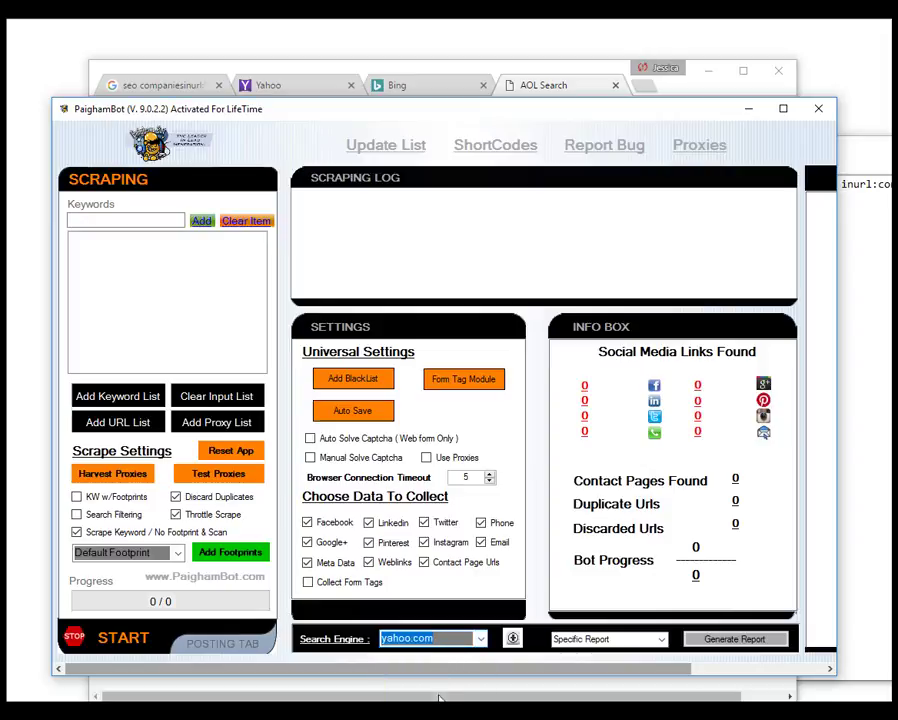
{"action": "mouse_move", "coordinate": [440, 718]}
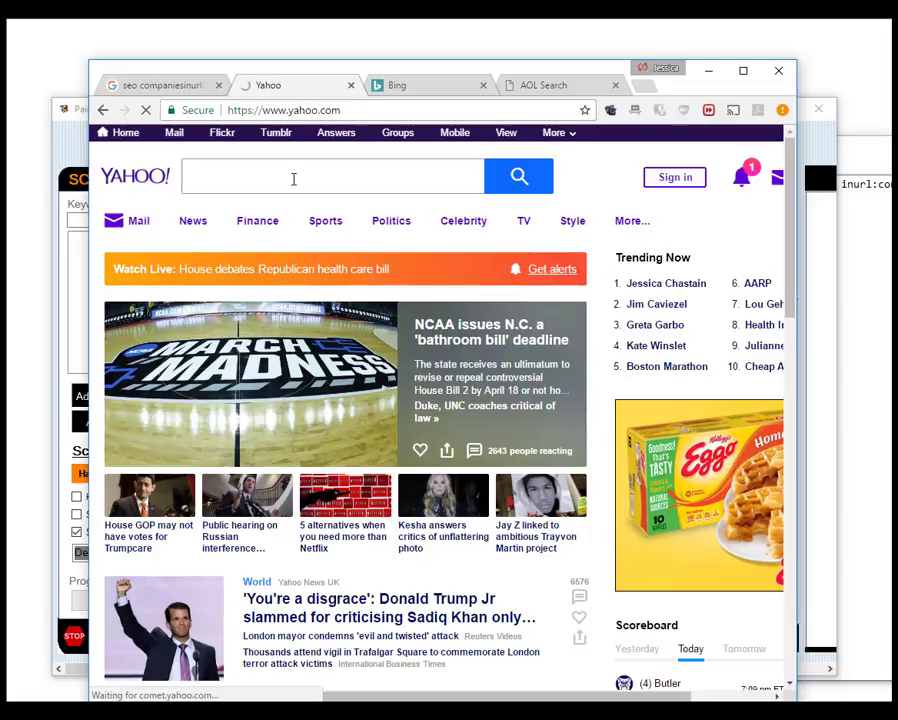
- Search Yahoo for "seo companies"
{"action": "type", "text": "se"}
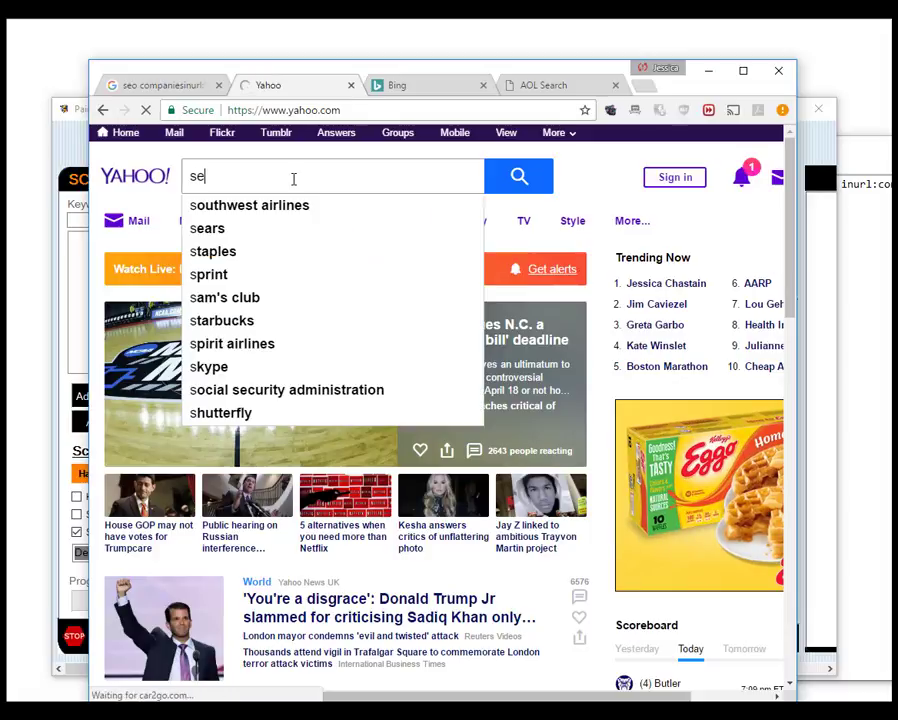
{"action": "type", "text": "o companie"}
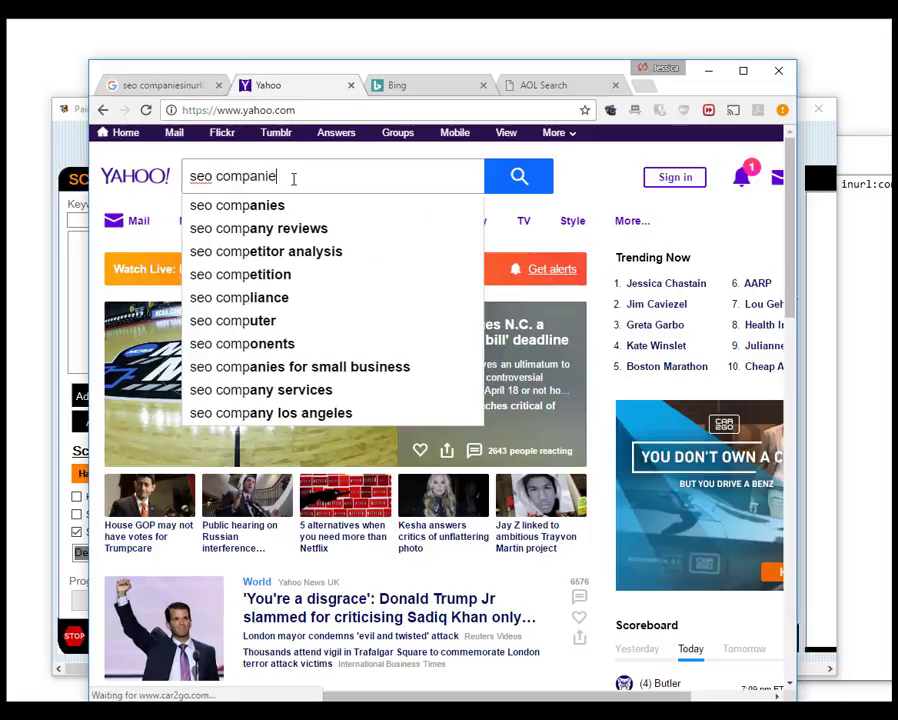
{"action": "type", "text": "s"}
{"action": "key", "text": "Return"}
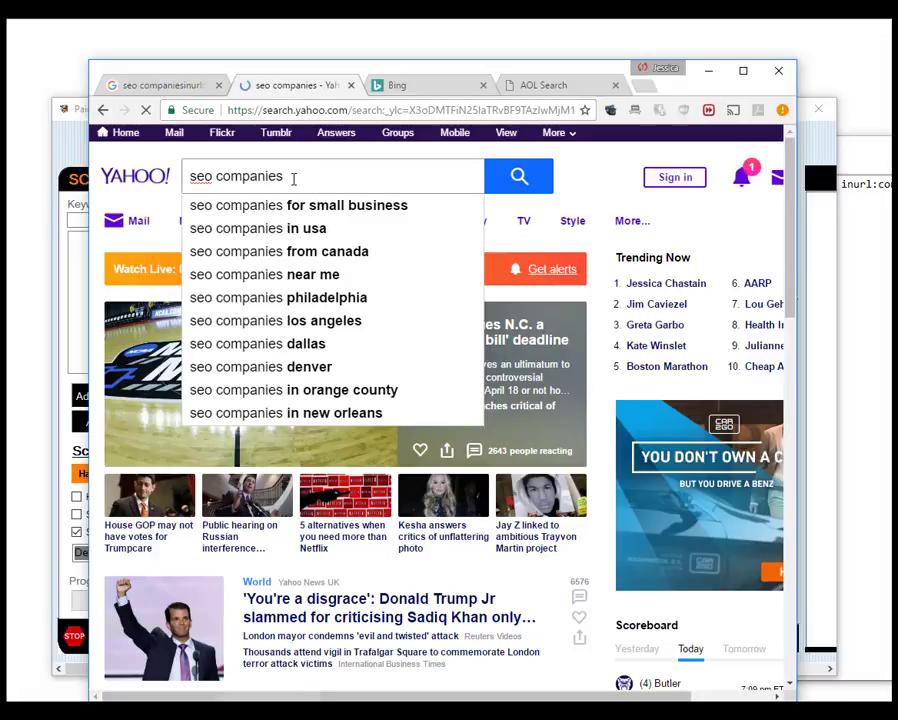
- Append the Notepad footprint "Your Name (required)" "Your Email (required)" "Subject" "Your Message" inurl:contact to the Yahoo query and look through the results
{"action": "left_click", "coordinate": [336, 158]}
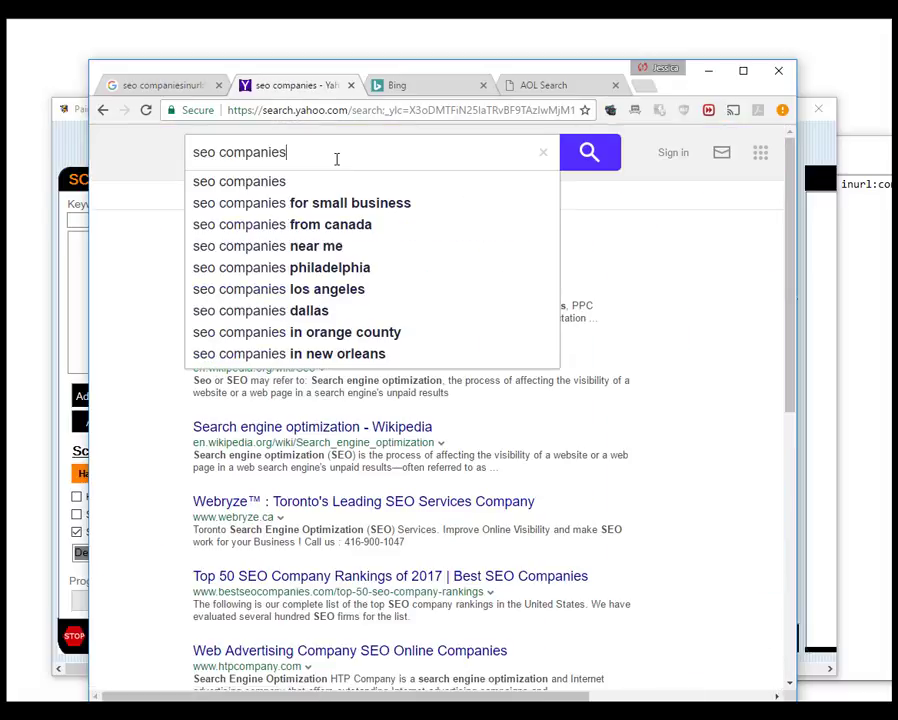
{"action": "left_click", "coordinate": [860, 602]}
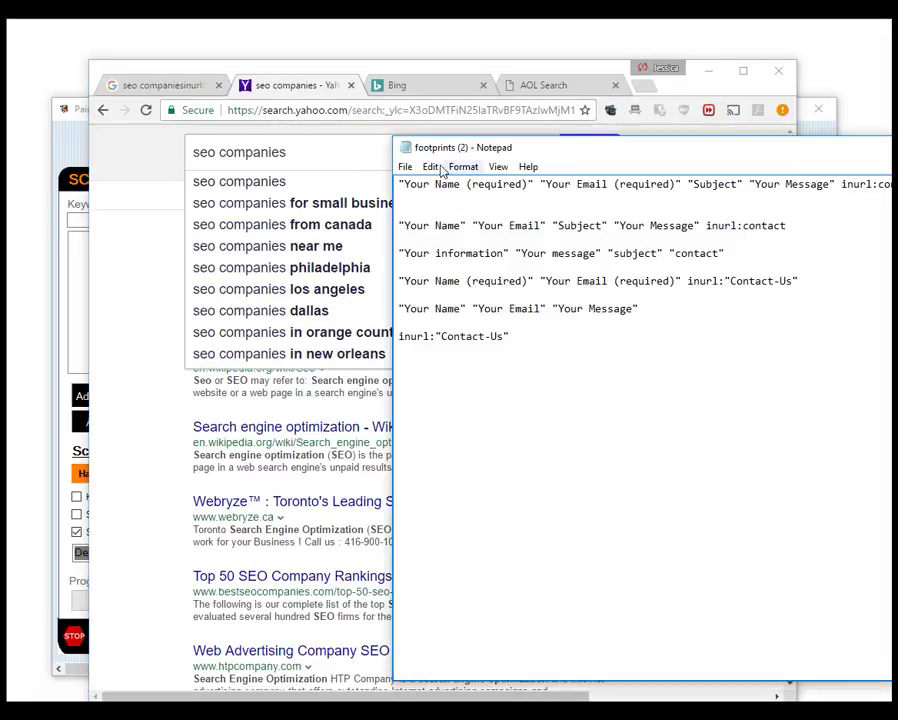
{"action": "left_click", "coordinate": [826, 195], "text": "shift"}
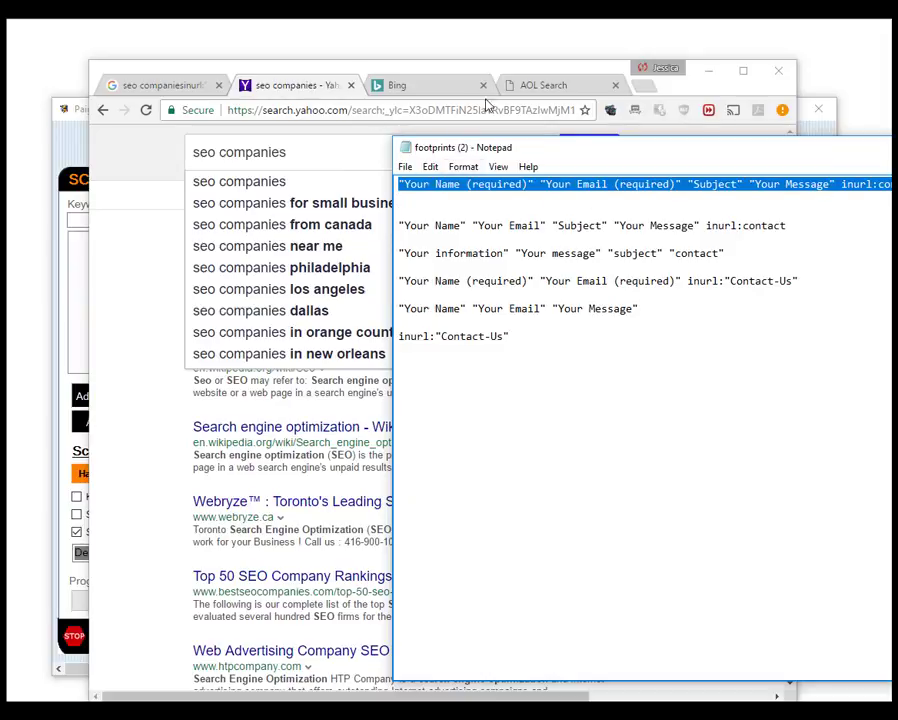
{"action": "left_click", "coordinate": [344, 156]}
{"action": "key", "text": "ctrl+v"}
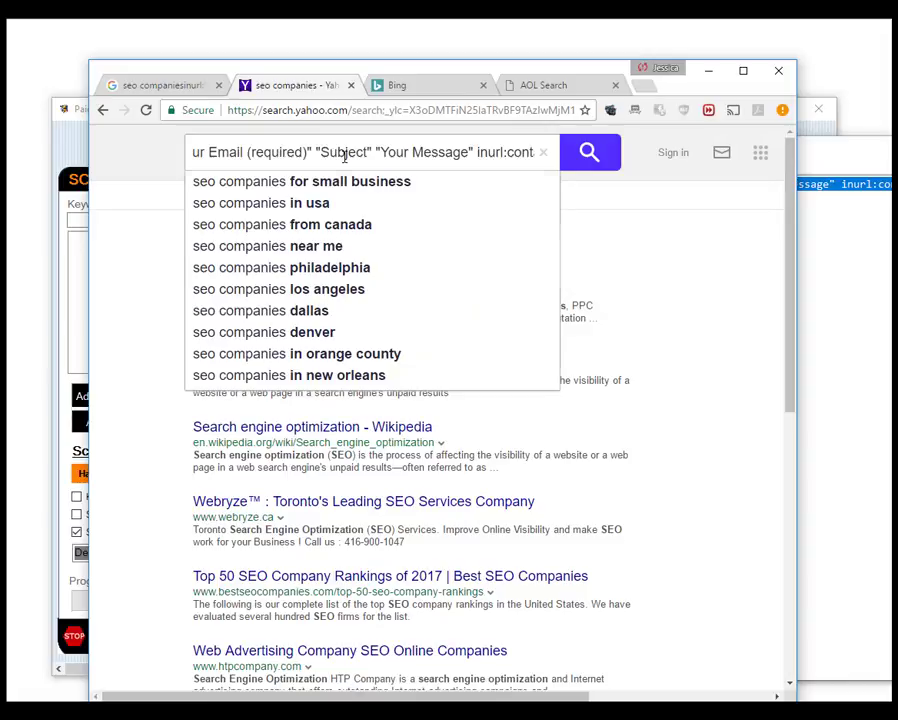
{"action": "key", "text": "Return"}
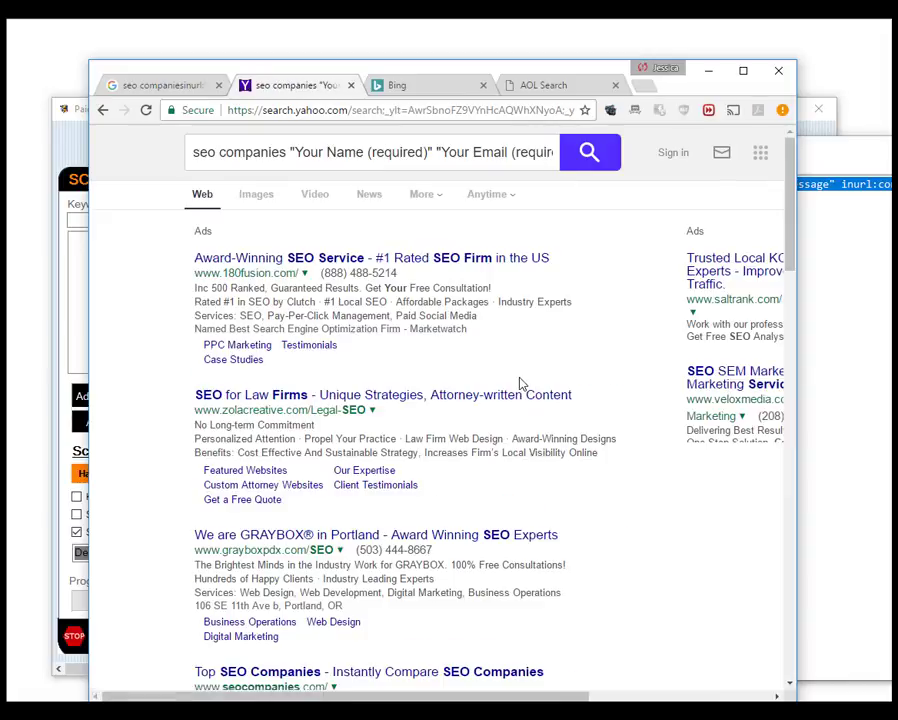
{"action": "scroll", "coordinate": [518, 380], "scroll_direction": "down", "scroll_amount": 5}
{"action": "scroll", "coordinate": [470, 368], "scroll_direction": "down", "scroll_amount": 4}
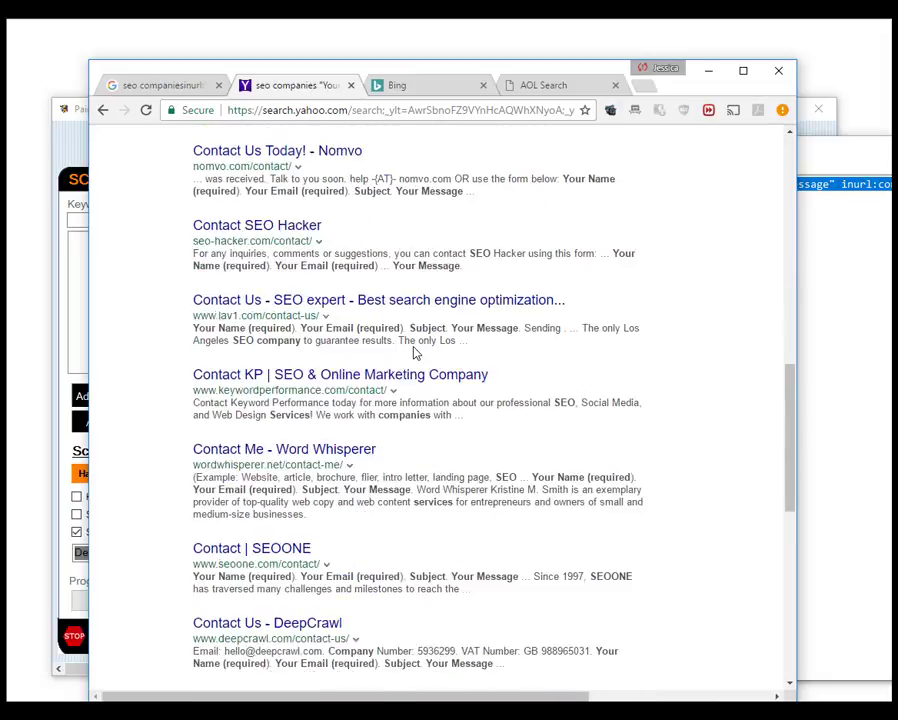
{"action": "scroll", "coordinate": [414, 350], "scroll_direction": "up", "scroll_amount": 9}
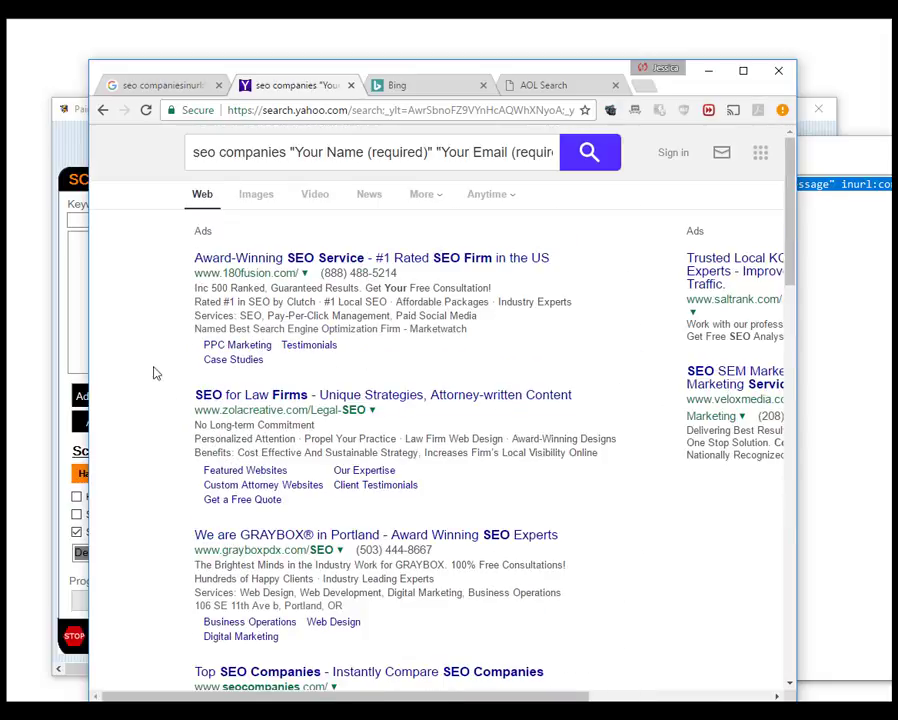
- Return to PaighamBot, enable KW w/Footprints instead of Scrape Keyword / No Footprint & Scan, and set the search engine to bing.com
{"action": "left_click", "coordinate": [58, 104]}
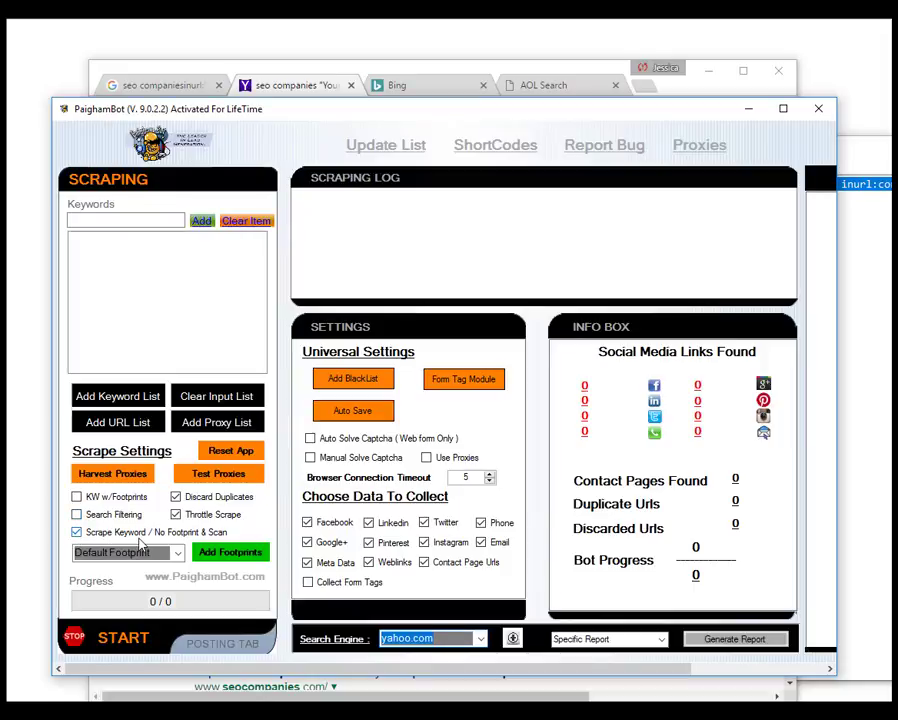
{"action": "left_click", "coordinate": [77, 498]}
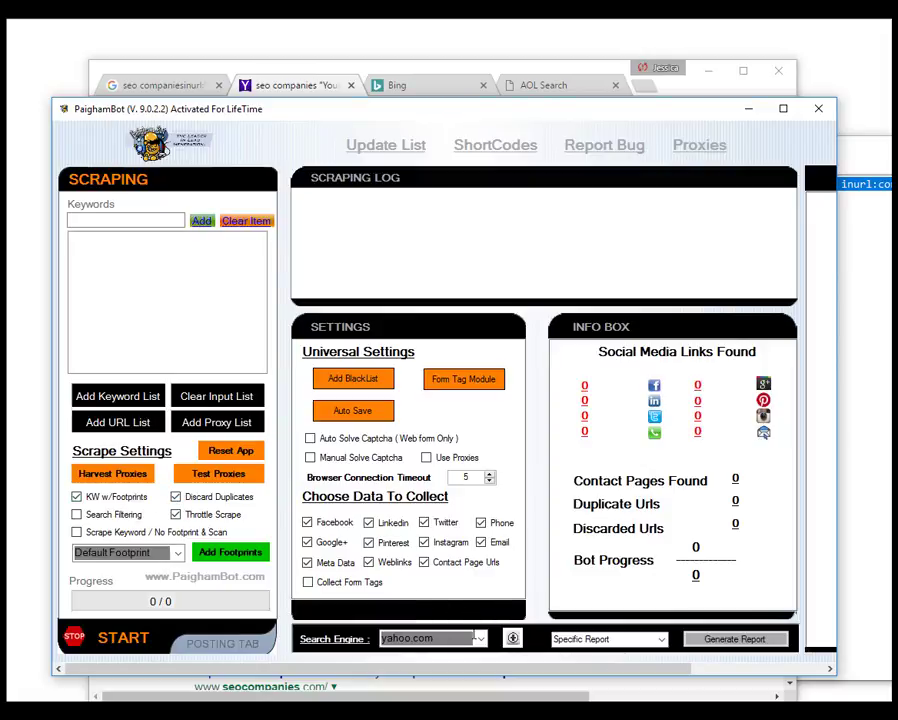
{"action": "left_click", "coordinate": [480, 645]}
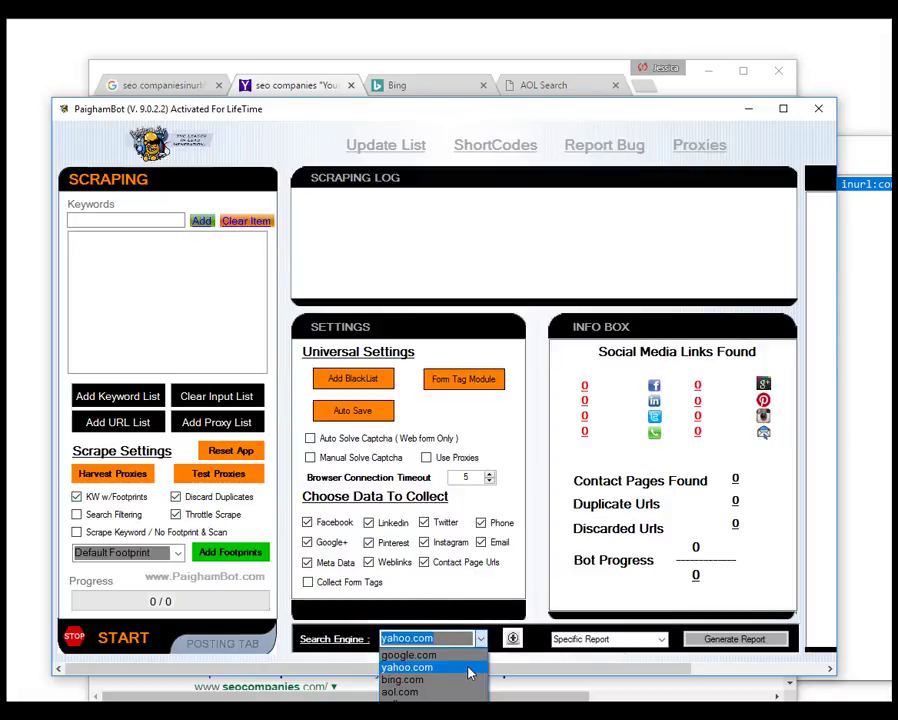
{"action": "left_click", "coordinate": [463, 682]}
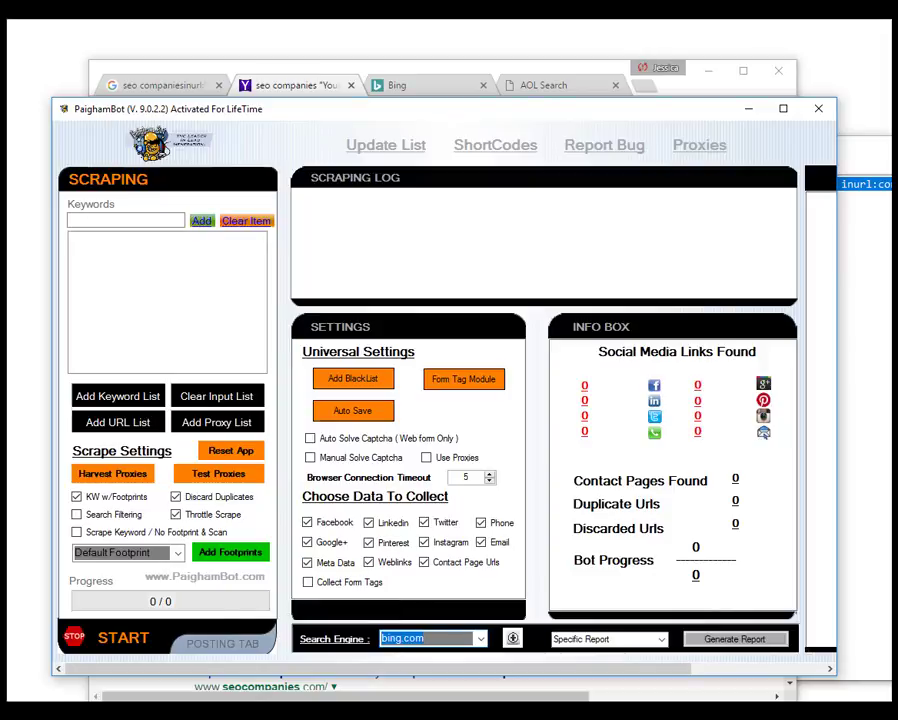
- Switch to the Bing page in the browser, search for "seo companies", and look through the results
{"action": "key", "text": "alt+Tab"}
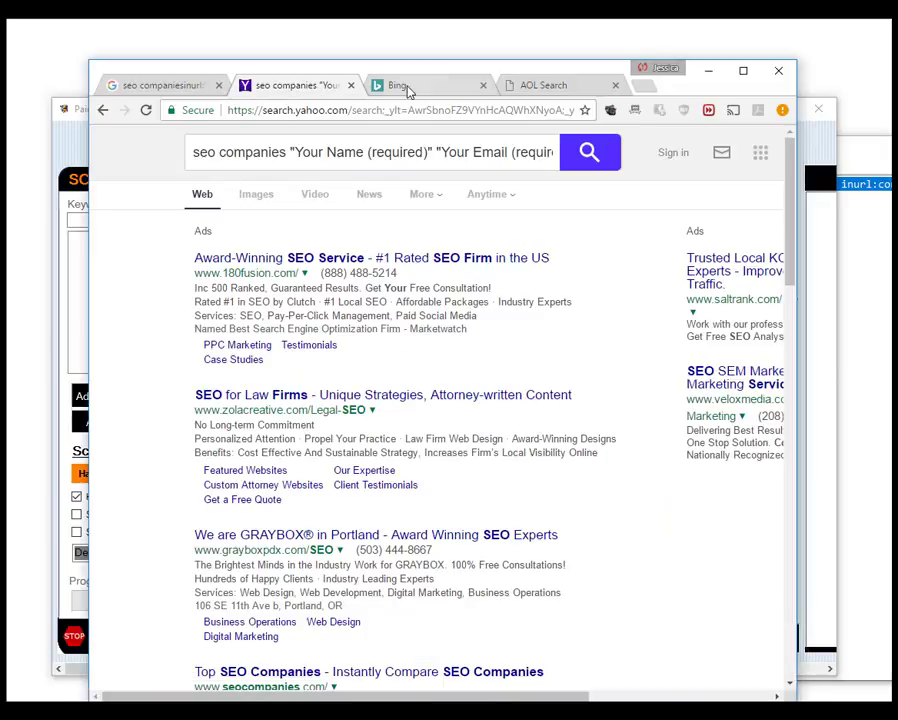
{"action": "left_click", "coordinate": [373, 85]}
{"action": "left_click", "coordinate": [415, 282]}
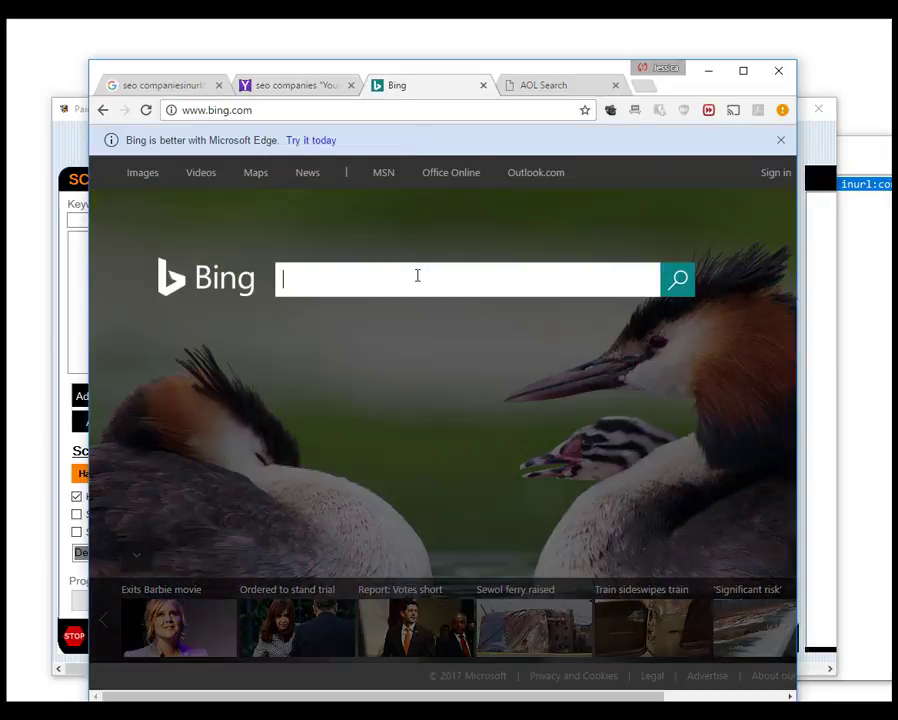
{"action": "type", "text": "seo companies"}
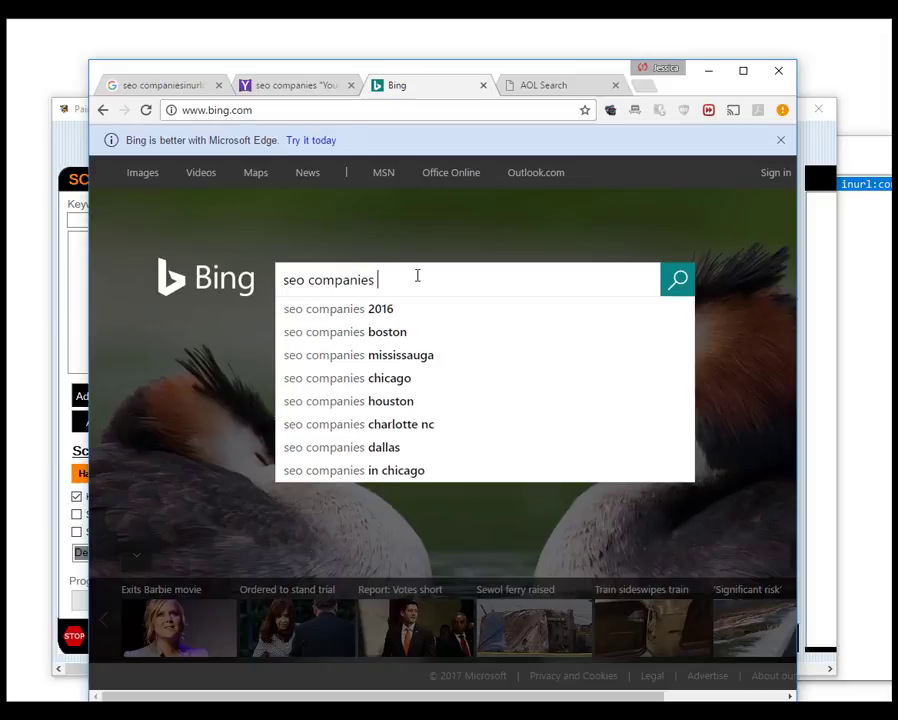
{"action": "key", "text": "Return"}
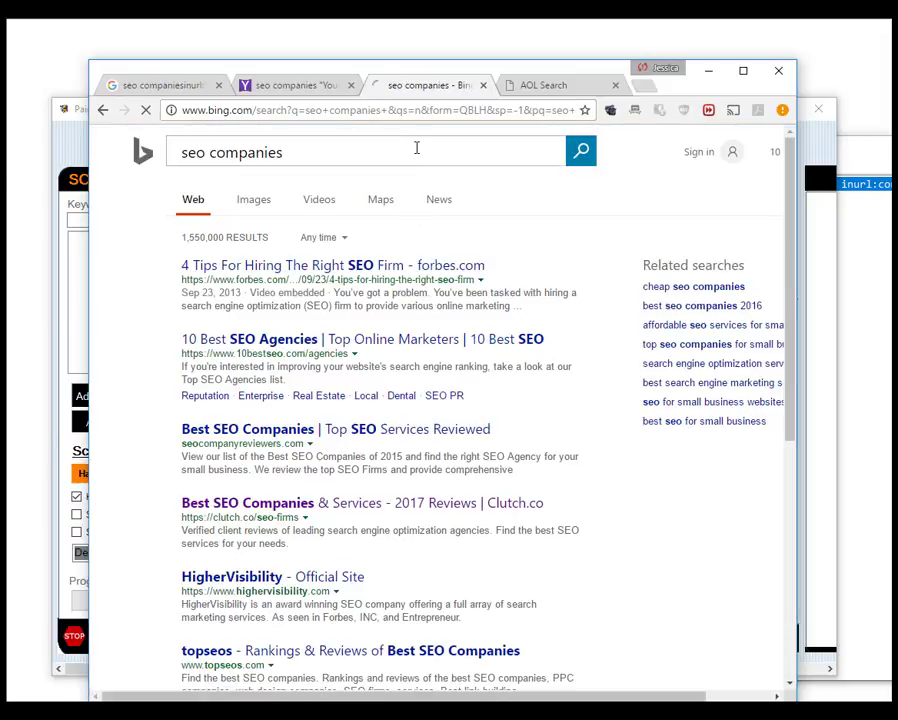
{"action": "scroll", "coordinate": [460, 330], "scroll_direction": "down", "scroll_amount": 4}
{"action": "scroll", "coordinate": [437, 342], "scroll_direction": "up", "scroll_amount": 5}
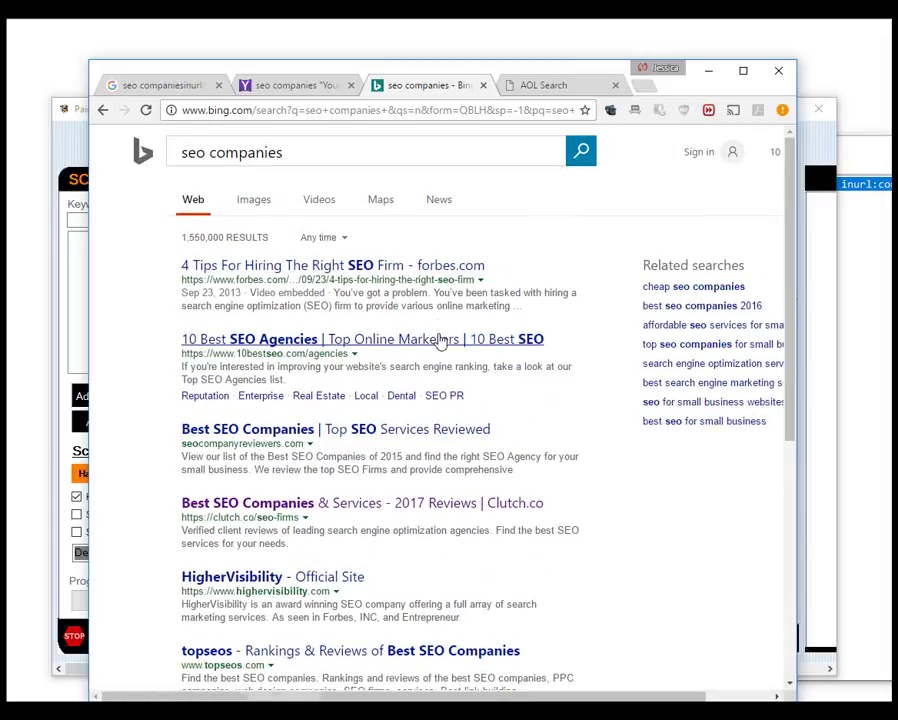
- Append the copied footprint "Your Name (required)" "Your Email (required)" "Subject" "Your Message" inurl:contact to the Bing query and run the search
{"action": "left_click", "coordinate": [412, 152]}
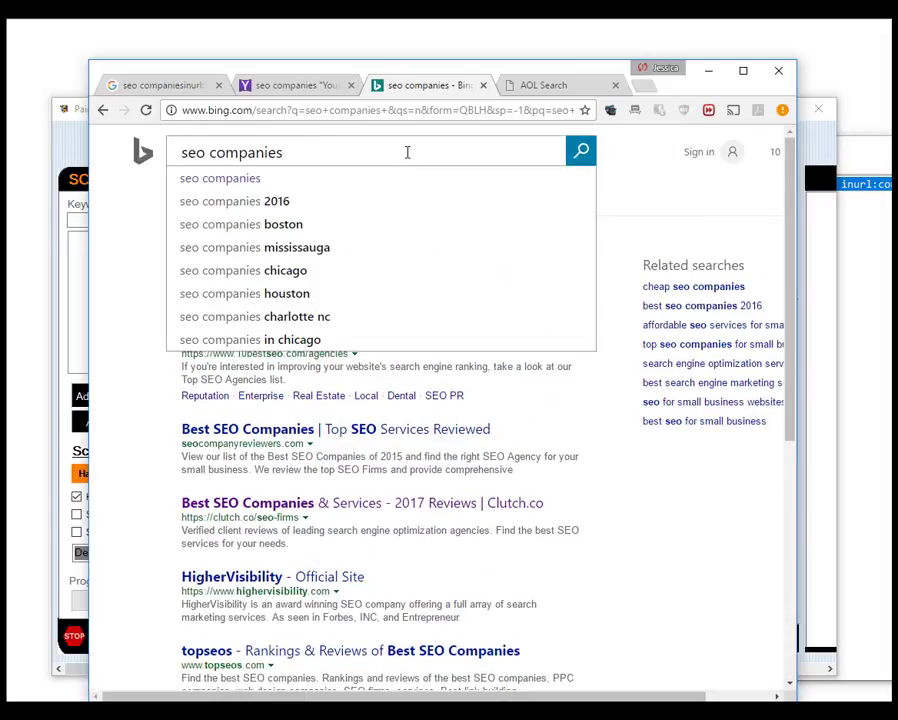
{"action": "key", "text": "ctrl+v"}
{"action": "key", "text": "Return"}
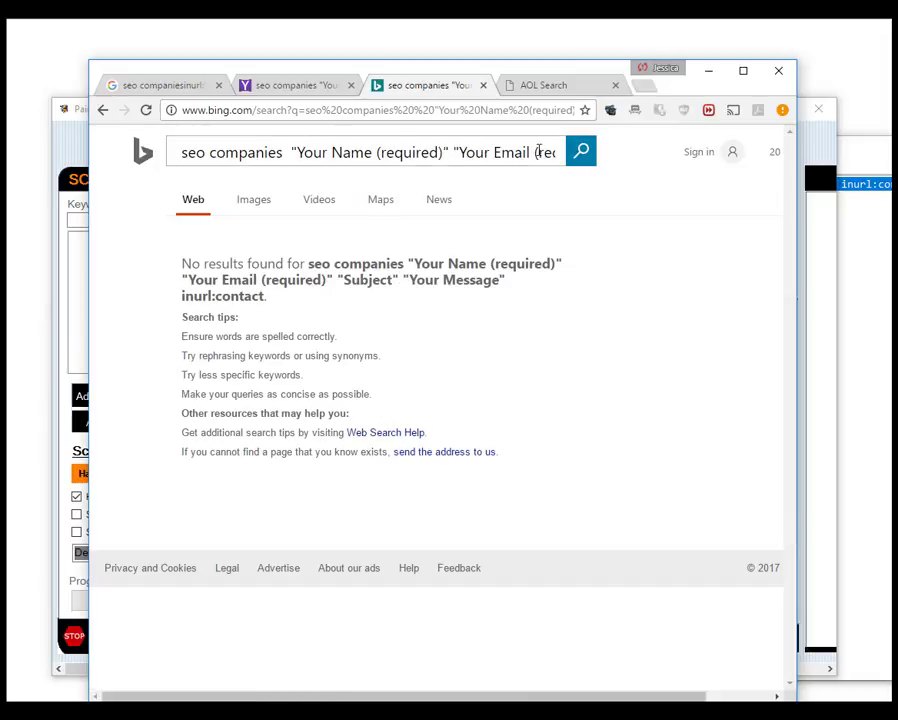
- Remove "Subject" "Your Message" from the Bing query and run the shortened search
{"action": "left_click_drag", "start_coordinate": [538, 147], "coordinate": [630, 150]}
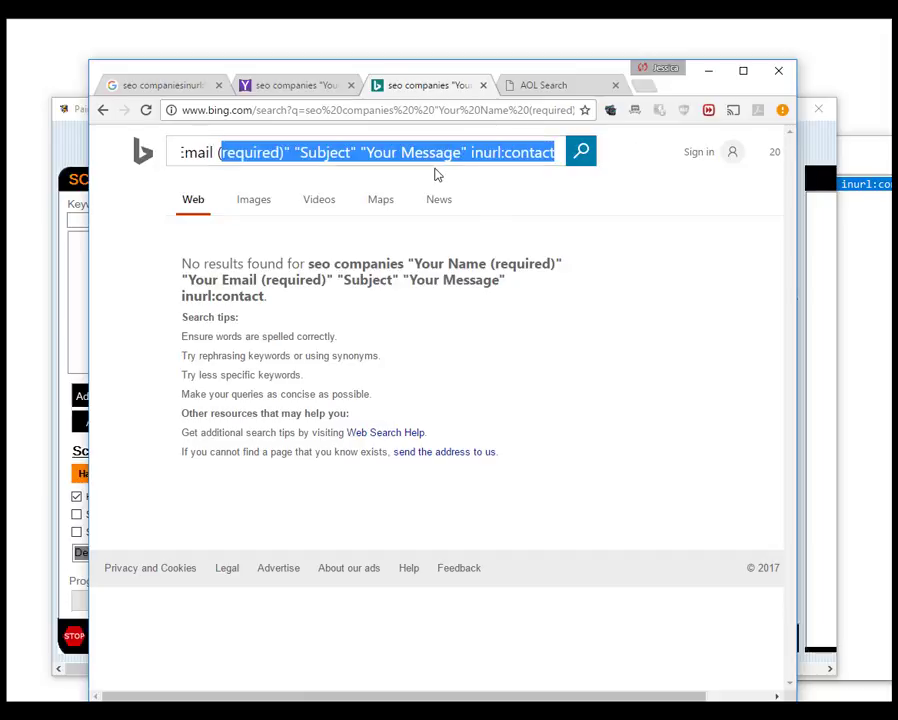
{"action": "left_click", "coordinate": [469, 150]}
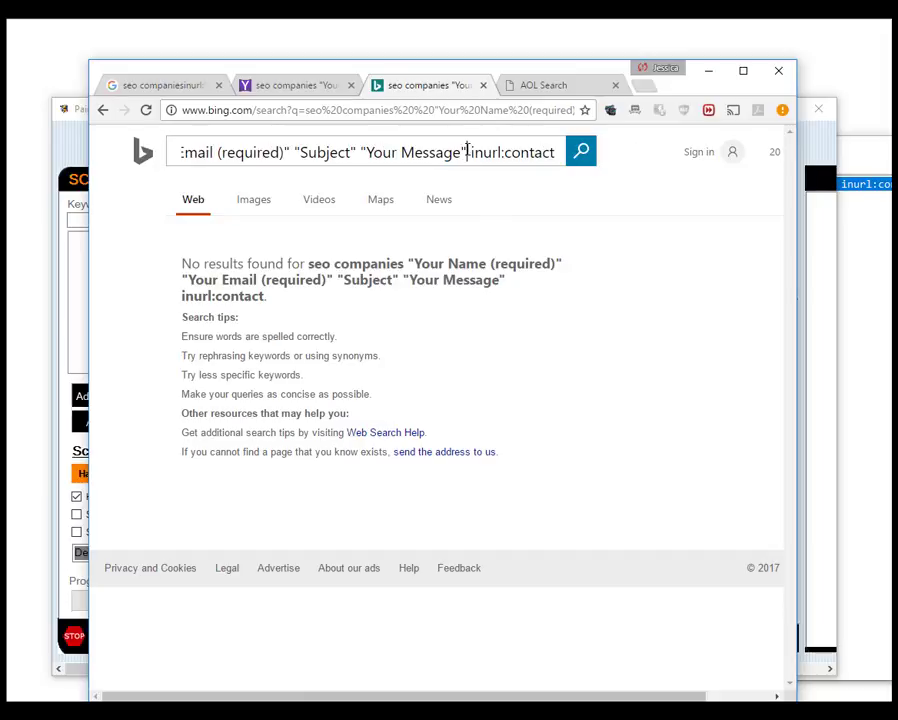
{"action": "left_click_drag", "start_coordinate": [466, 150], "coordinate": [300, 152]}
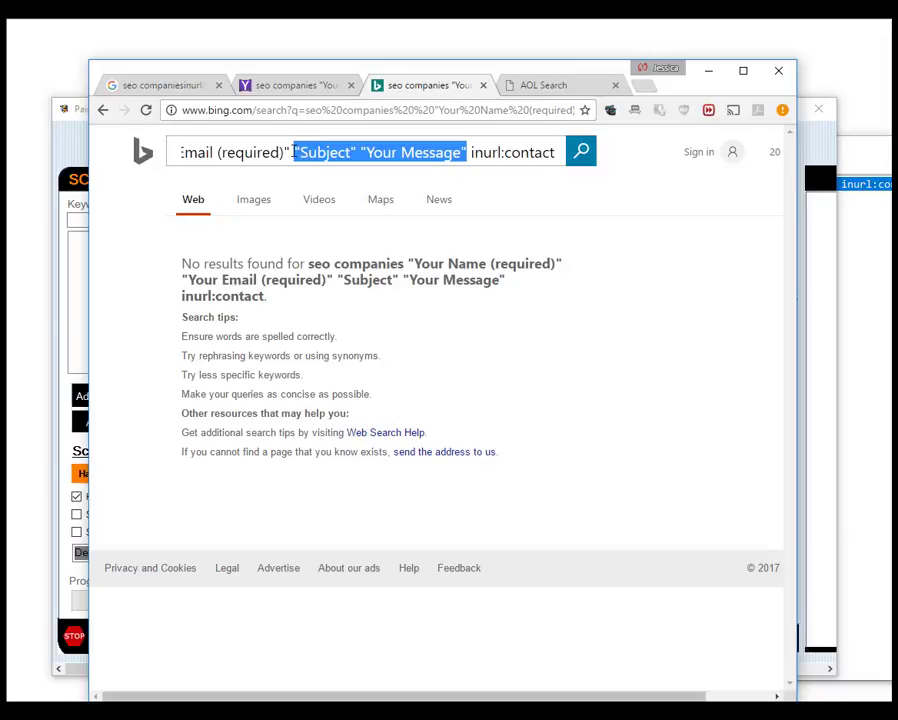
{"action": "key", "text": "BackSpace"}
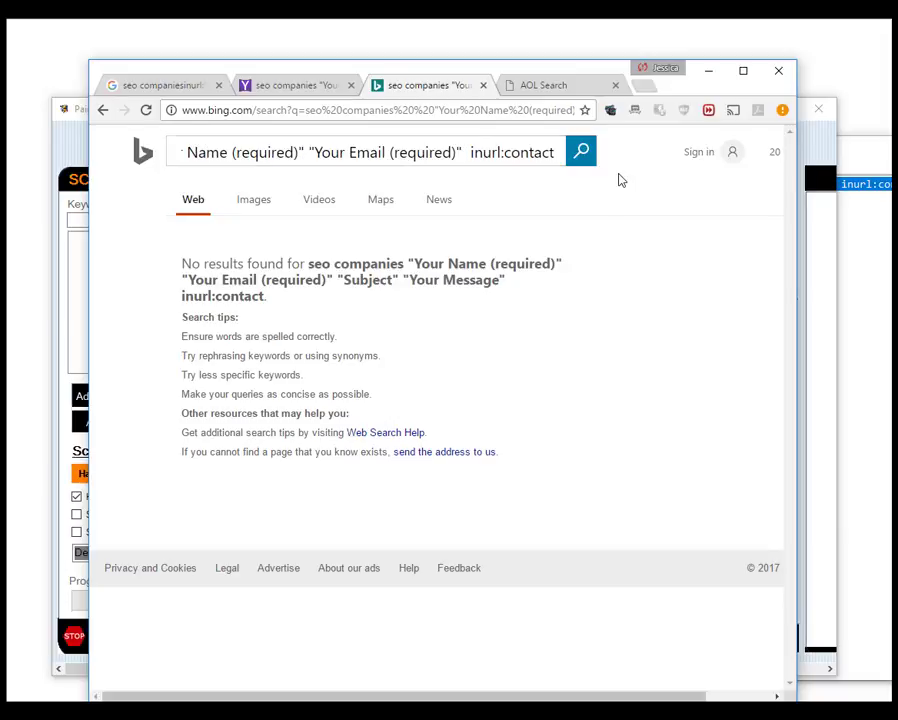
{"action": "left_click", "coordinate": [582, 152]}
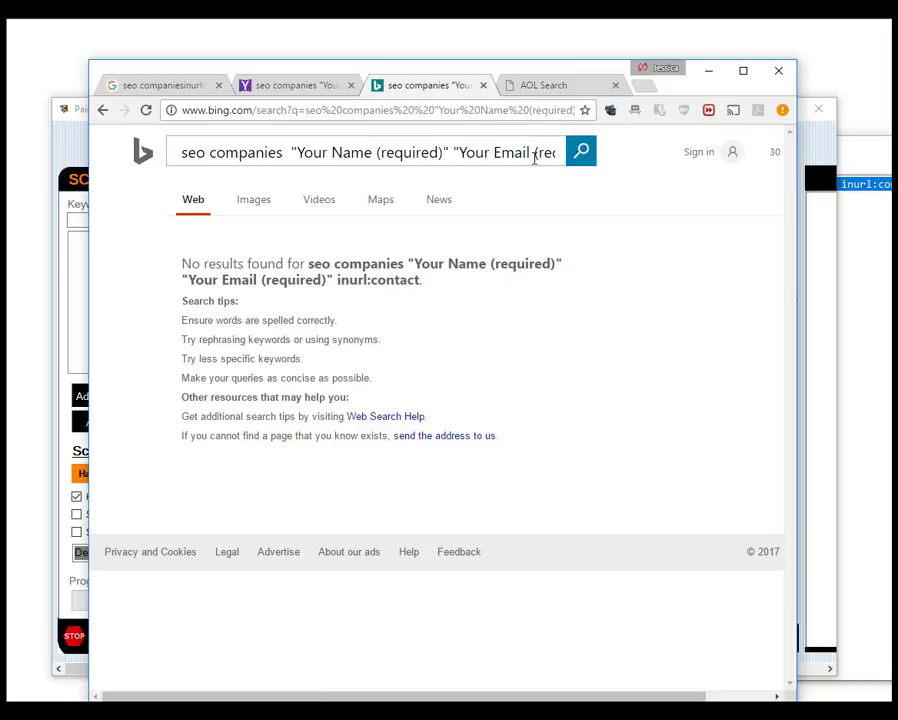
- Reduce the Bing query to seo companies inurl:contact, run the search, and look through the results
{"action": "left_click_drag", "start_coordinate": [292, 152], "coordinate": [462, 153]}
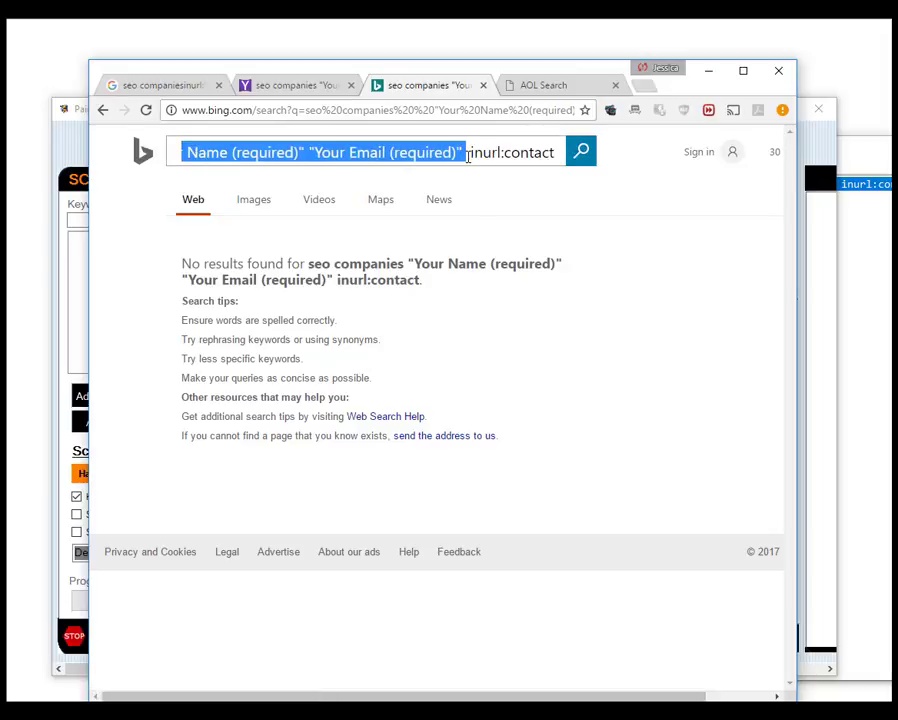
{"action": "key", "text": "BackSpace"}
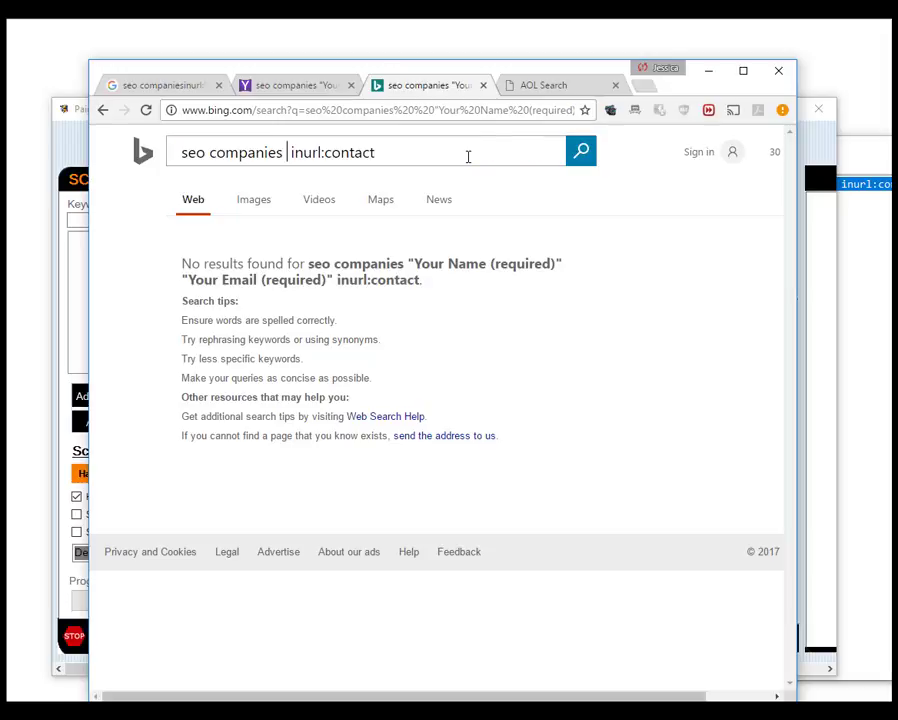
{"action": "key", "text": "BackSpace"}
{"action": "left_click", "coordinate": [577, 158]}
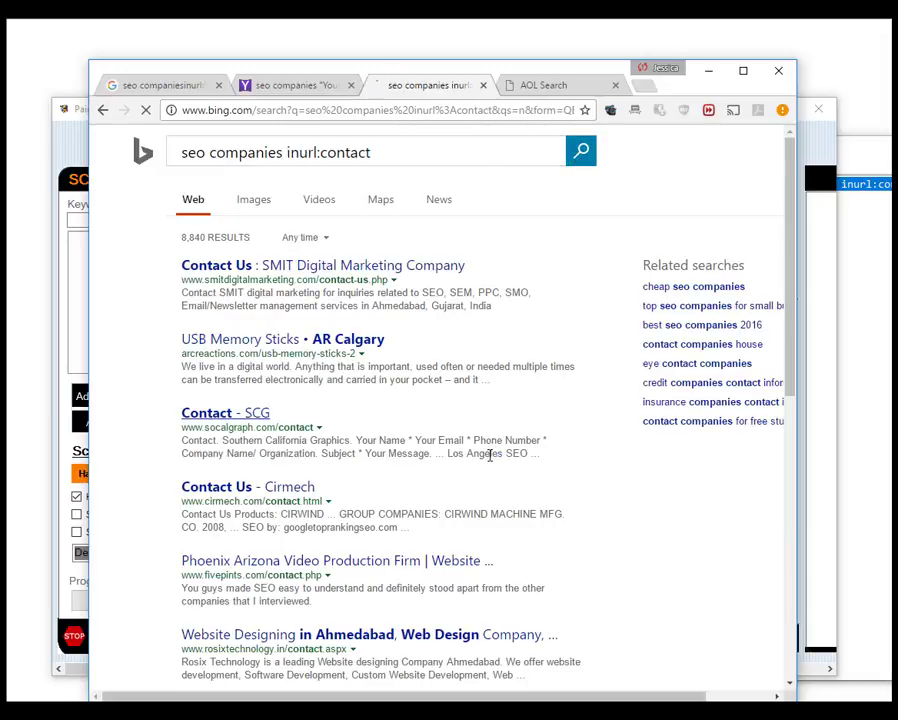
{"action": "scroll", "coordinate": [485, 460], "scroll_direction": "down", "scroll_amount": 3}
{"action": "scroll", "coordinate": [478, 468], "scroll_direction": "down", "scroll_amount": 4}
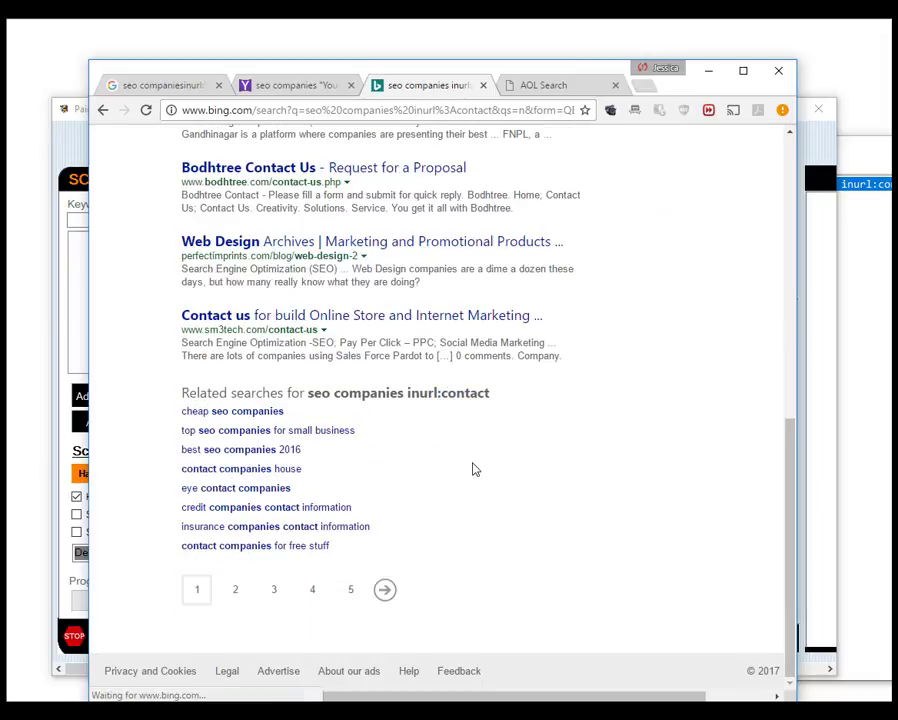
{"action": "scroll", "coordinate": [480, 466], "scroll_direction": "up", "scroll_amount": 5}
{"action": "scroll", "coordinate": [484, 465], "scroll_direction": "up", "scroll_amount": 2}
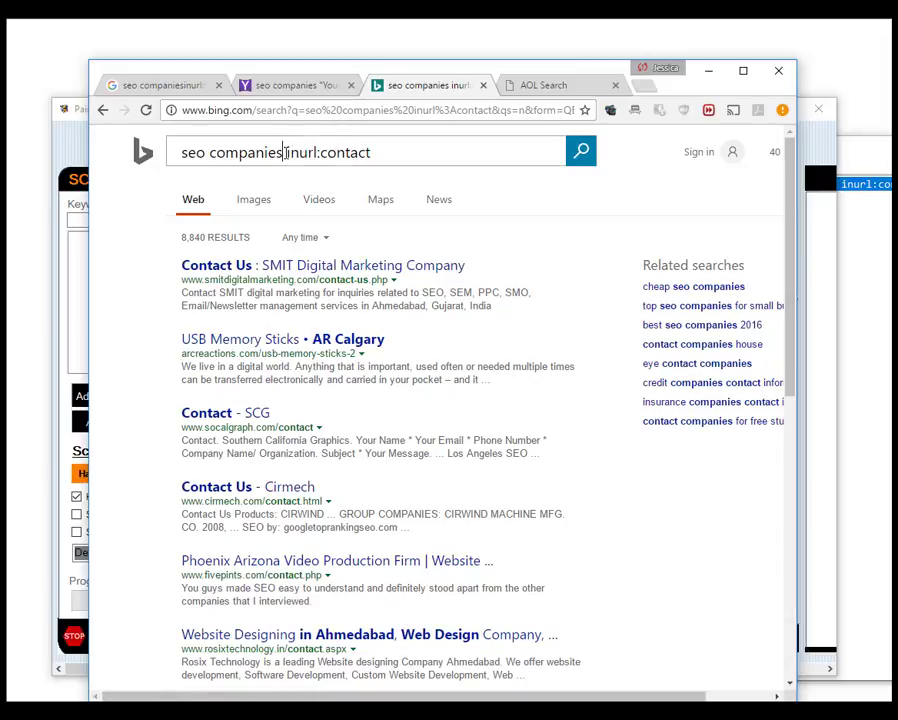
- Highlight inurl:contact in the Bing query, and return to PaighamBot to view the footprint type choices, keeping Default Footprint
{"action": "left_click_drag", "start_coordinate": [284, 153], "coordinate": [394, 152]}
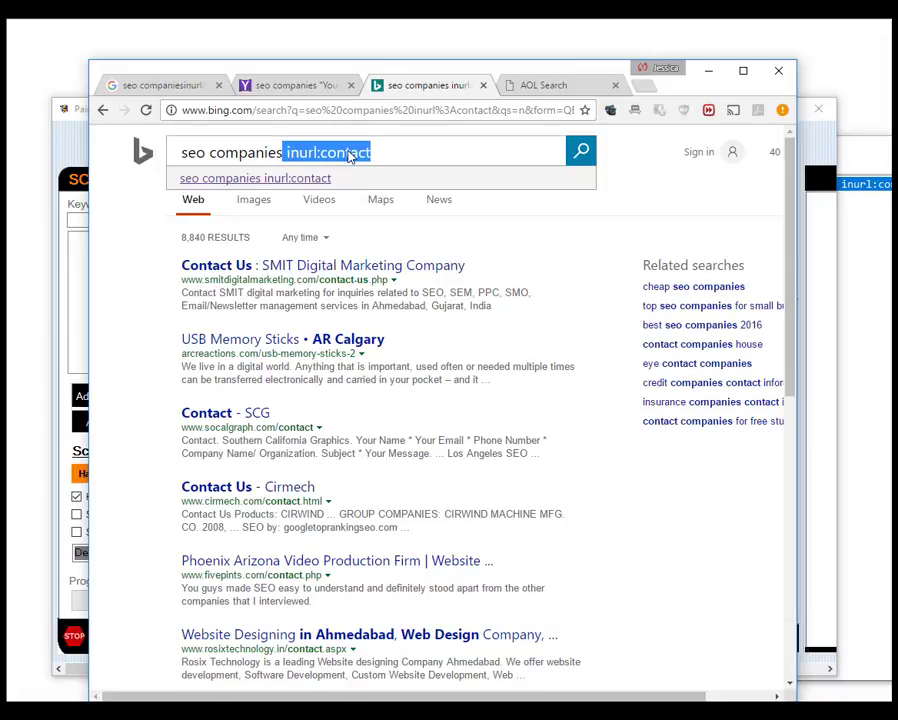
{"action": "left_click", "coordinate": [80, 145]}
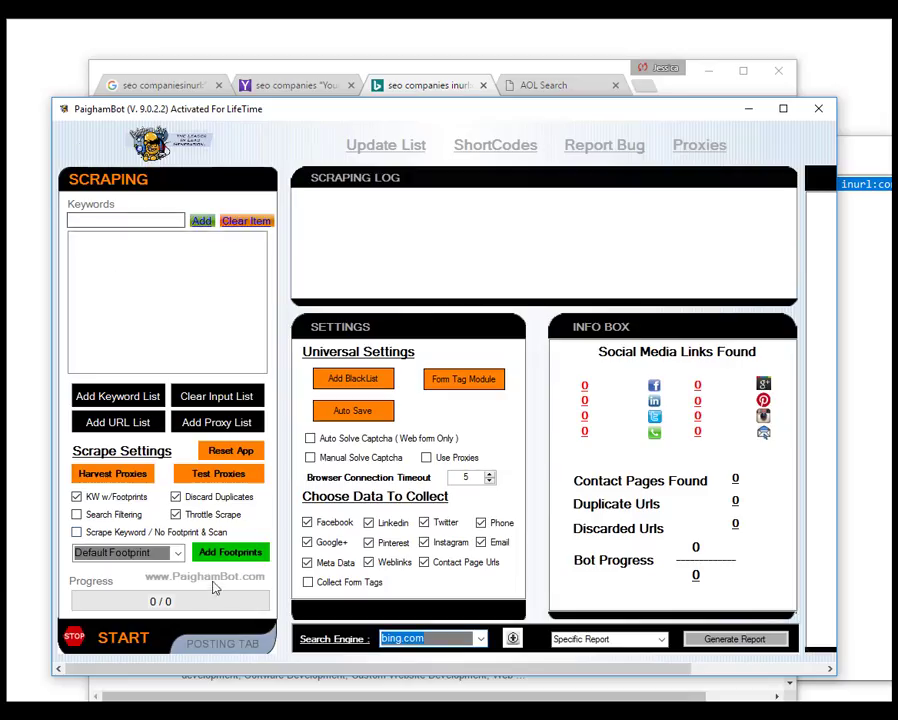
{"action": "left_click", "coordinate": [176, 557]}
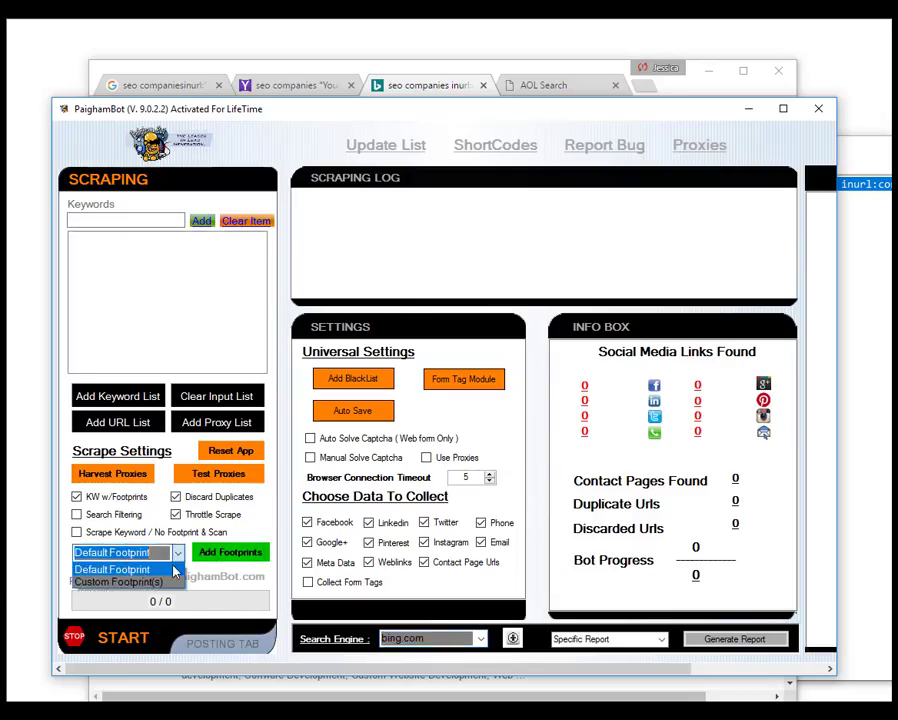
{"action": "left_click", "coordinate": [77, 498]}
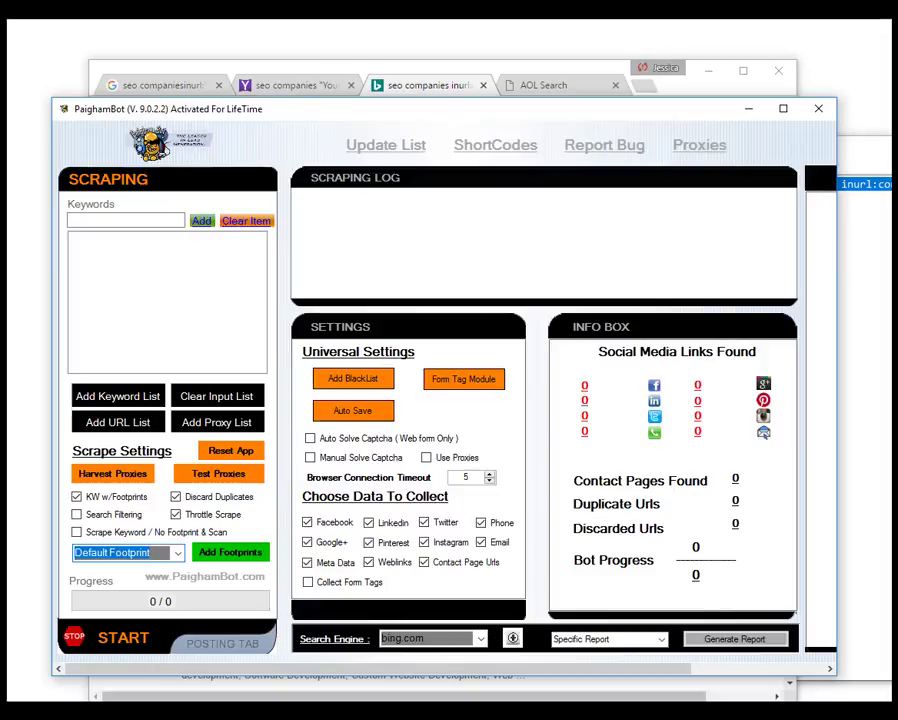
{"action": "left_click", "coordinate": [176, 515]}
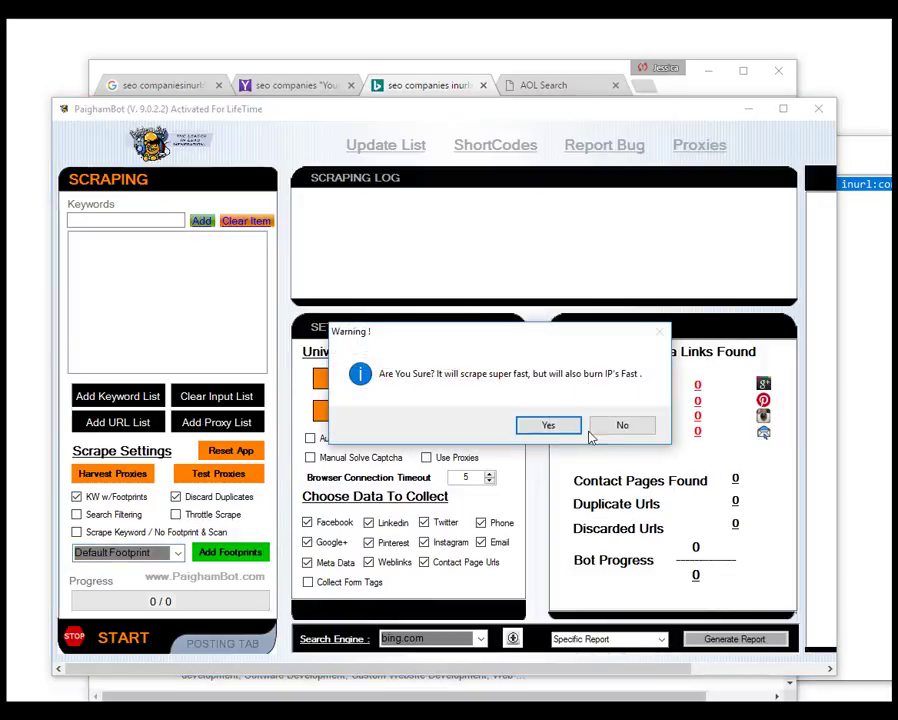
{"action": "left_click", "coordinate": [621, 426]}
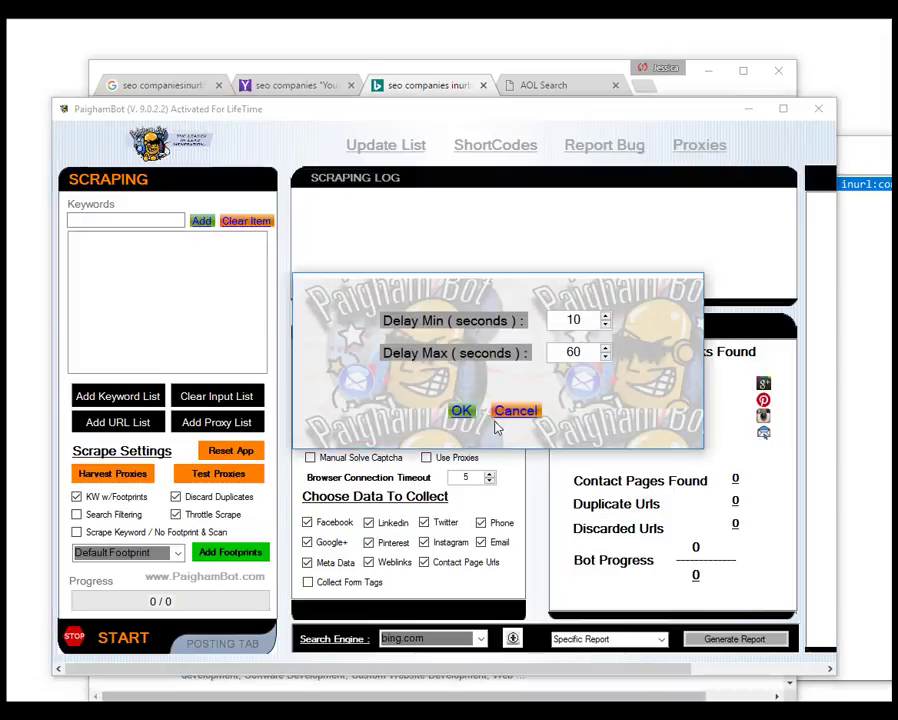
{"action": "left_click", "coordinate": [500, 411]}
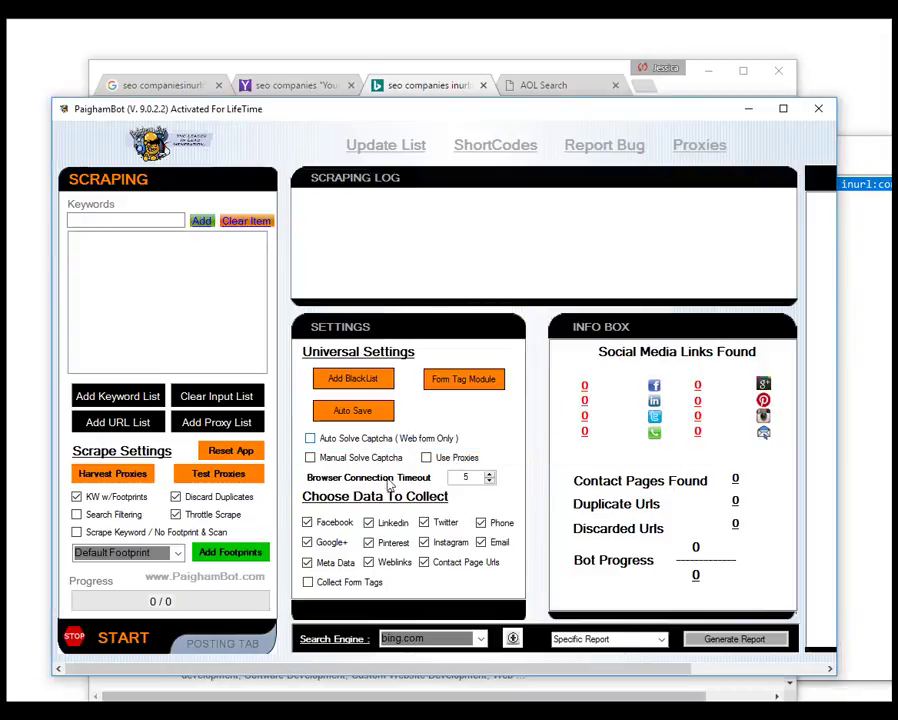
- Keep Throttle Scrape enabled with a minimum delay of 3 seconds and a maximum of 5 seconds, accepting the short-delay warning
{"action": "left_click", "coordinate": [176, 515]}
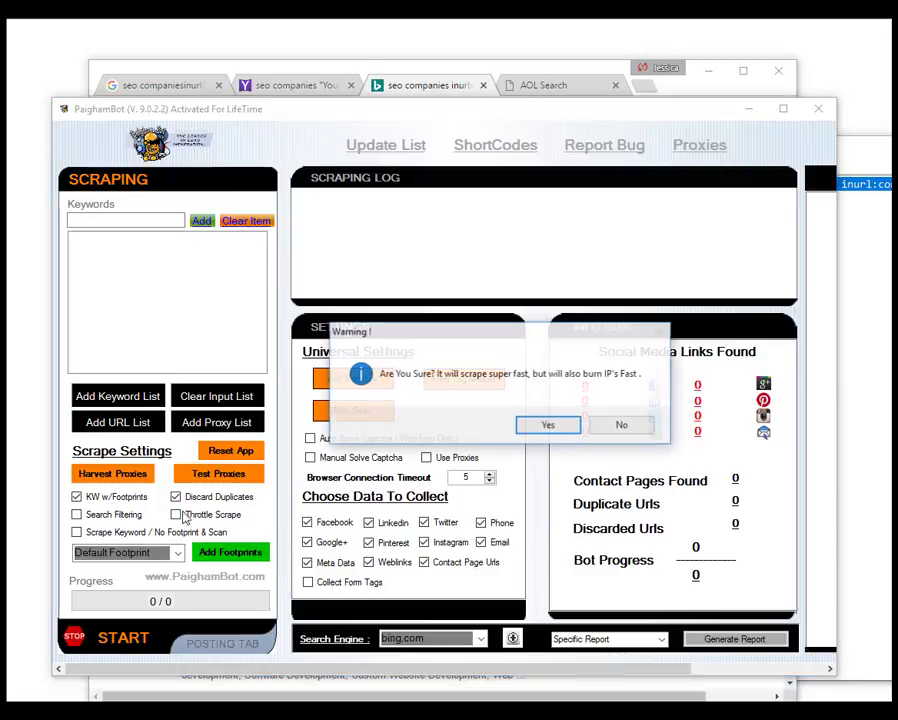
{"action": "left_click", "coordinate": [575, 424]}
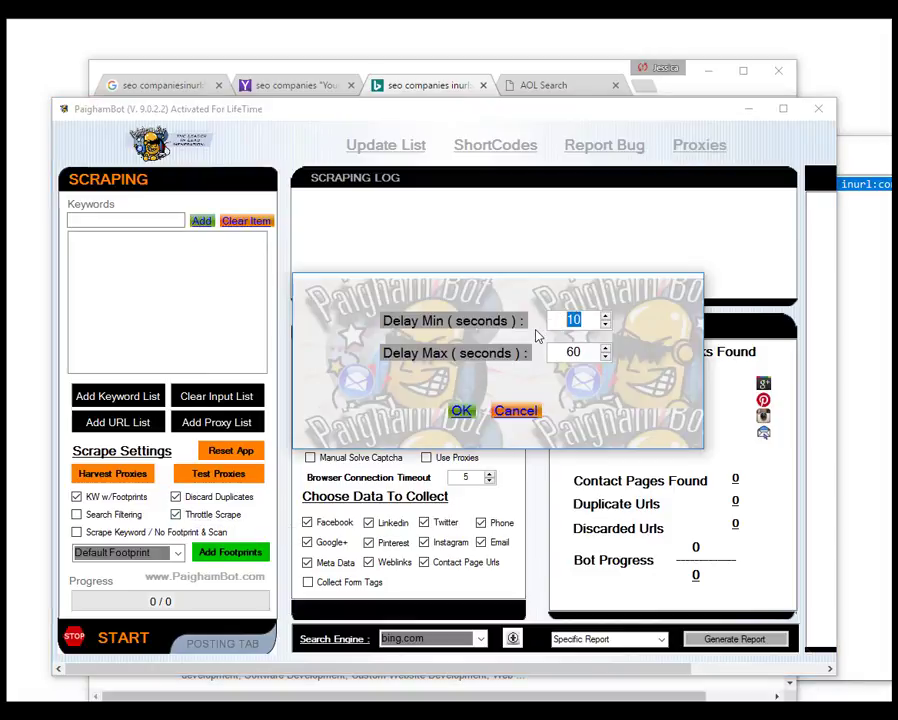
{"action": "type", "text": "3"}
{"action": "left_click_drag", "start_coordinate": [589, 352], "coordinate": [566, 351]}
{"action": "type", "text": "5"}
{"action": "left_click", "coordinate": [461, 414]}
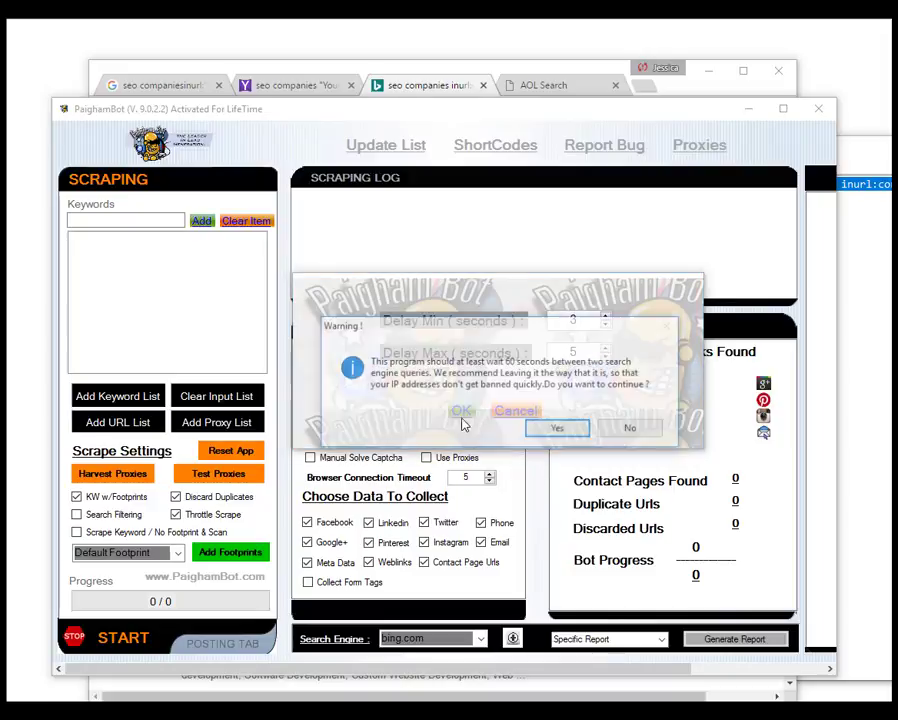
{"action": "left_click", "coordinate": [552, 428]}
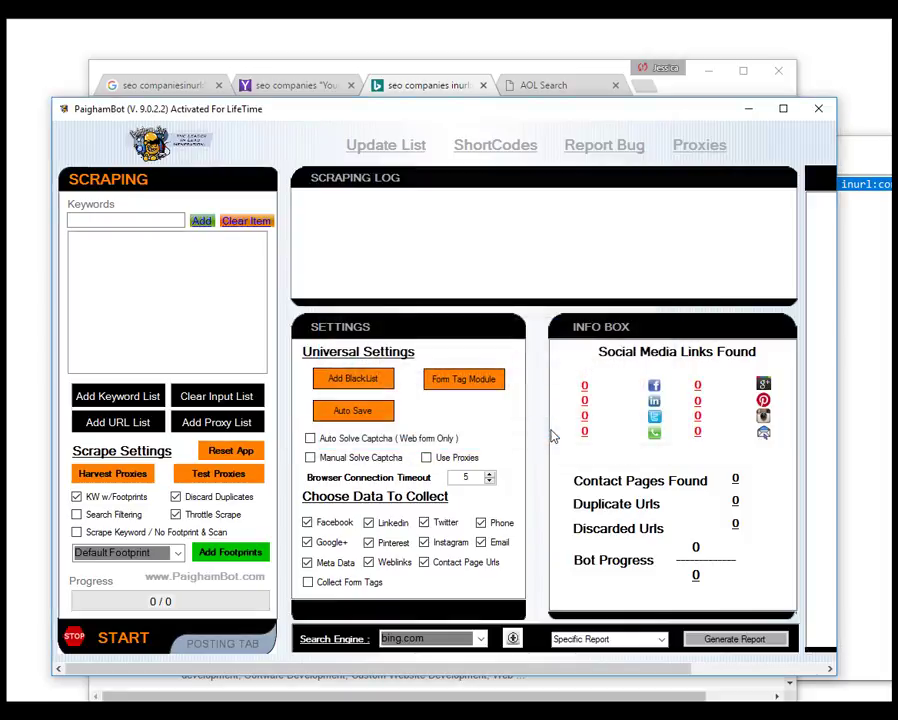
- Choose yellowpages.com as the search engine and switch to the footprints (2) file in Notepad
{"action": "left_click", "coordinate": [484, 639]}
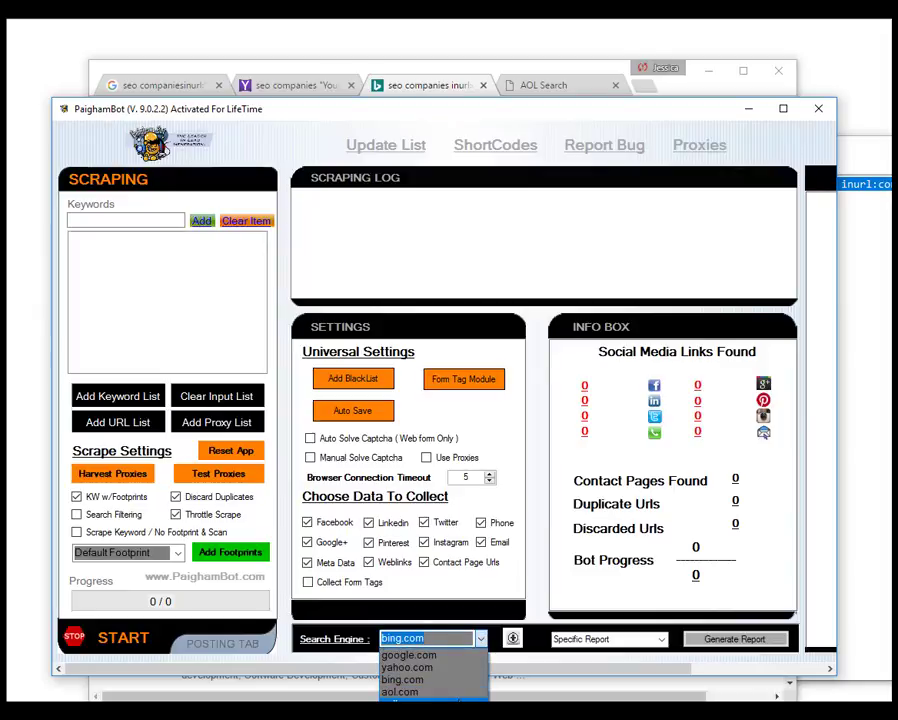
{"action": "left_click", "coordinate": [405, 703]}
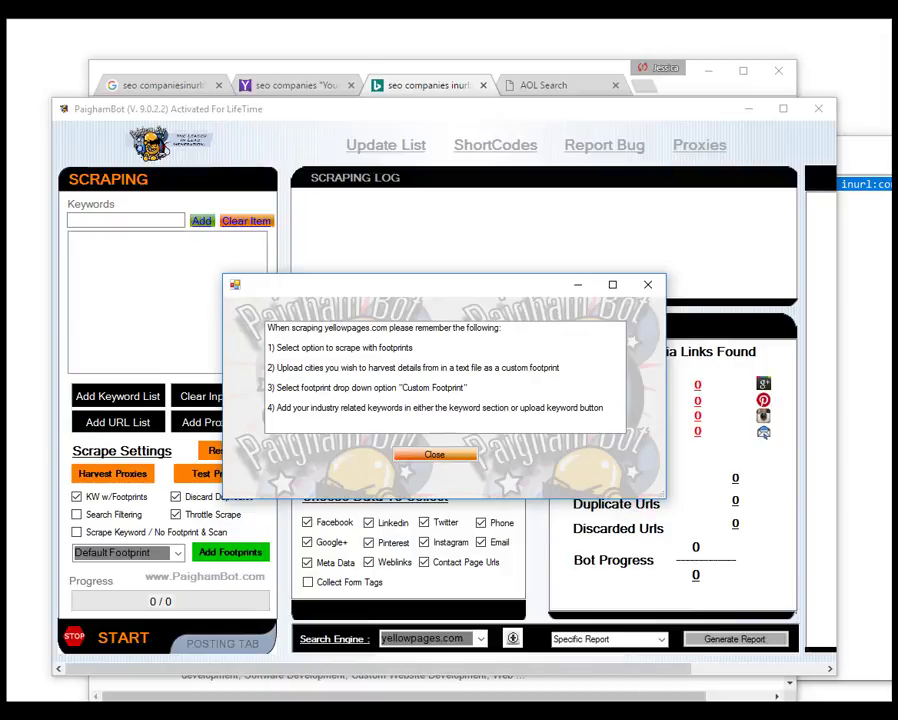
{"action": "left_click", "coordinate": [787, 656]}
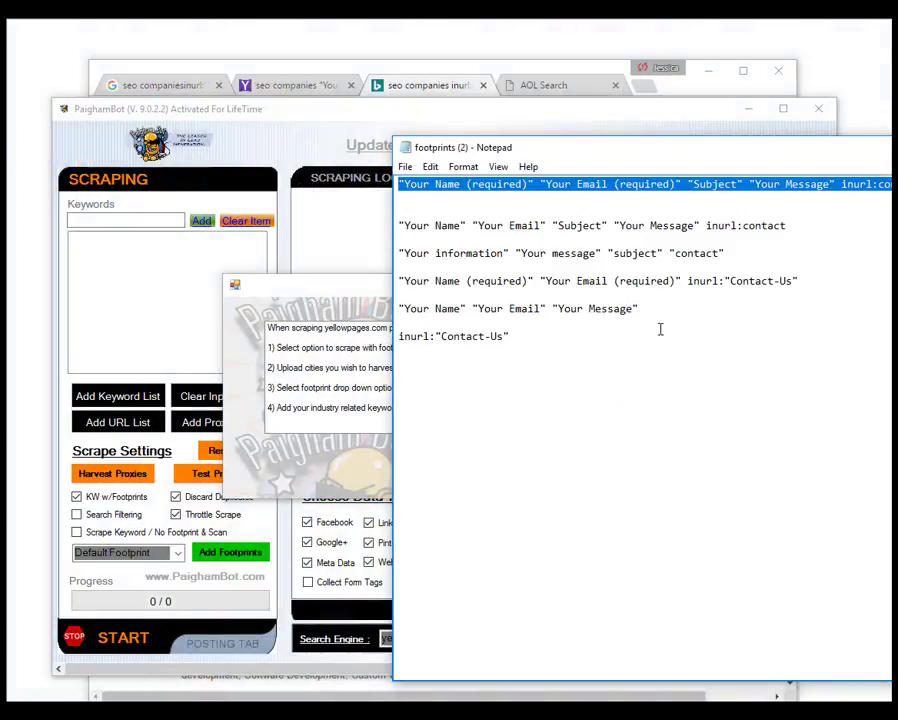
- Replace all the footprints in the file with the city line "Seatle, WA", save it, and return to PaighamBot
{"action": "left_click_drag", "start_coordinate": [552, 333], "coordinate": [399, 184]}
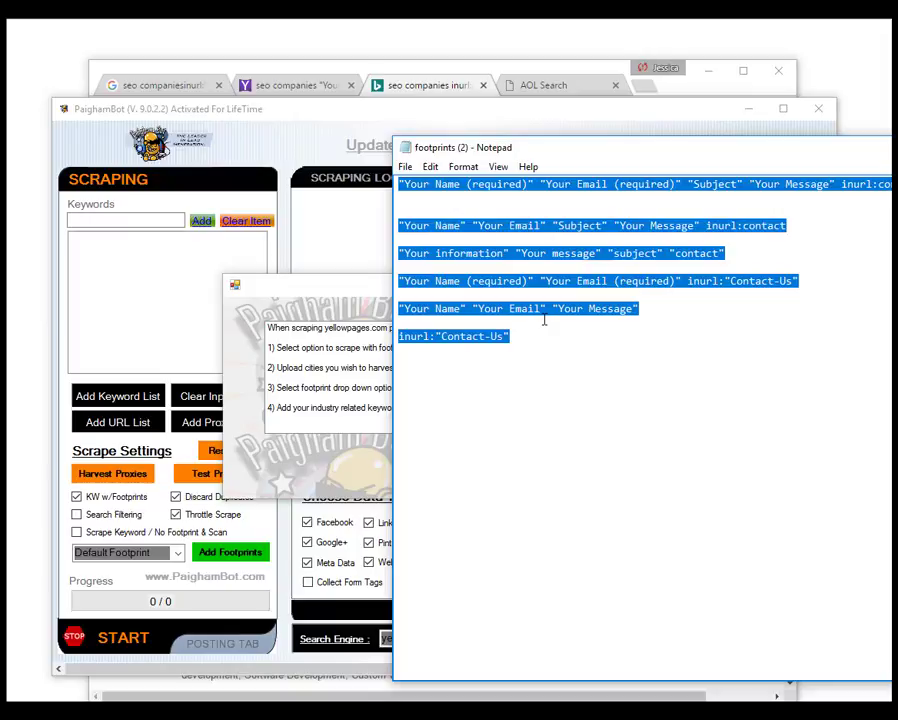
{"action": "type", "text": "Seatle"}
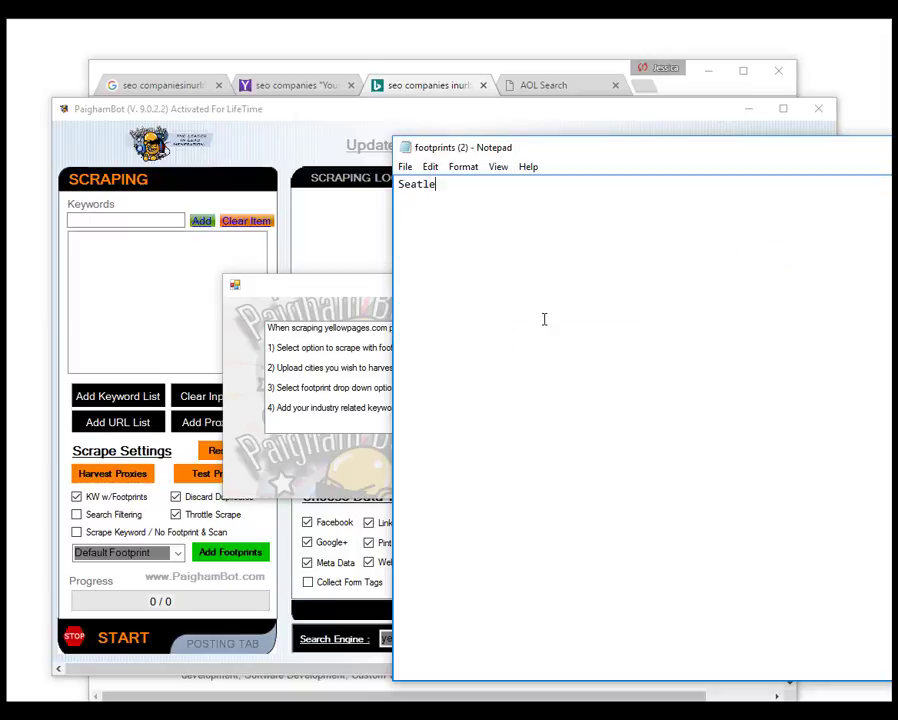
{"action": "type", "text": ", WAA"}
{"action": "key", "text": "BackSpace"}
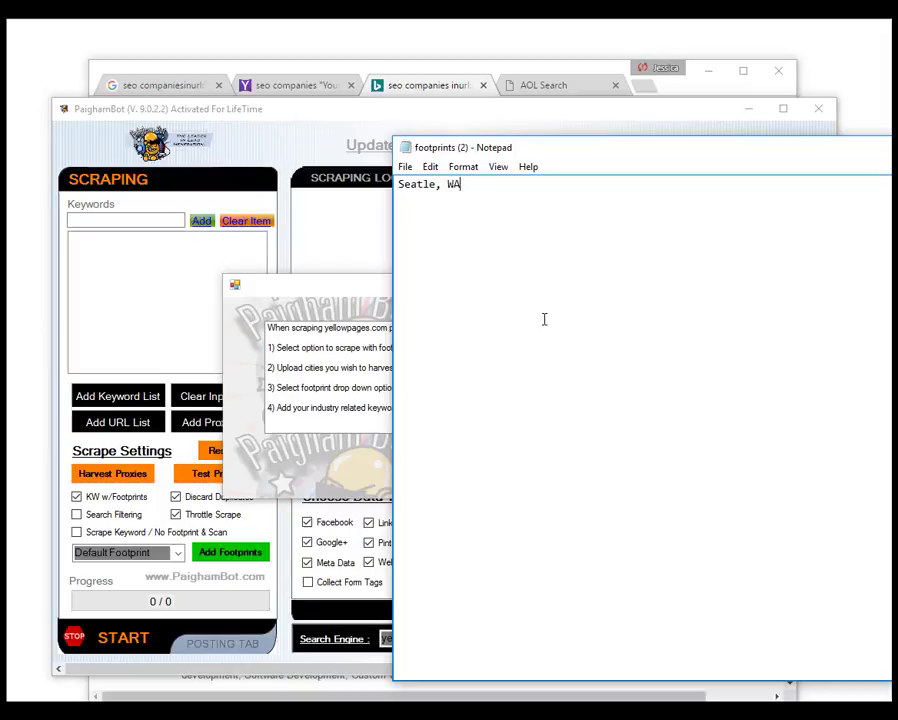
{"action": "left_click", "coordinate": [405, 167]}
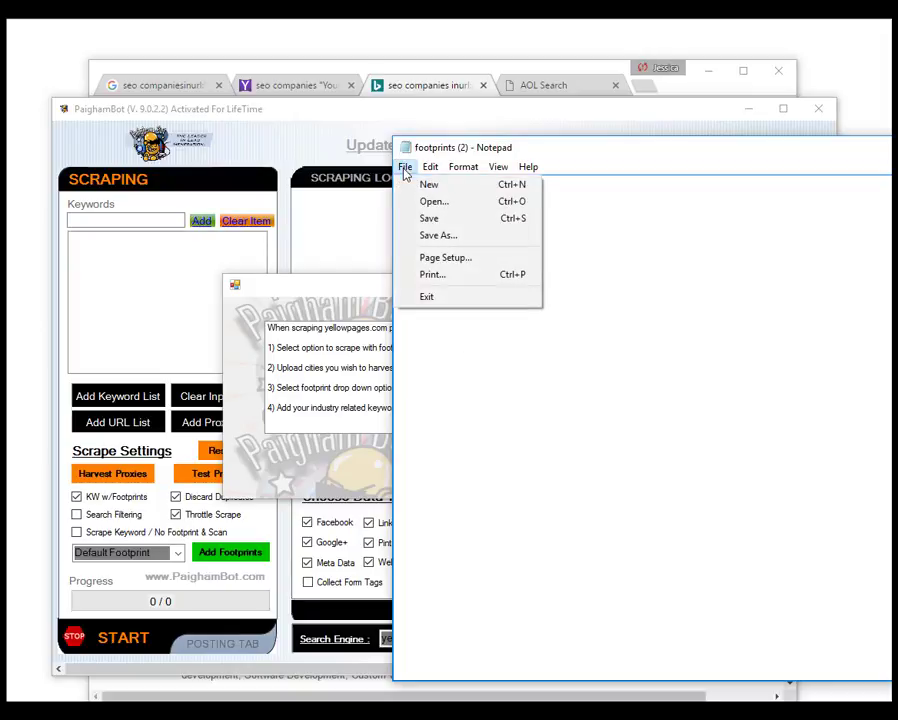
{"action": "left_click", "coordinate": [430, 219]}
{"action": "left_click", "coordinate": [317, 127]}
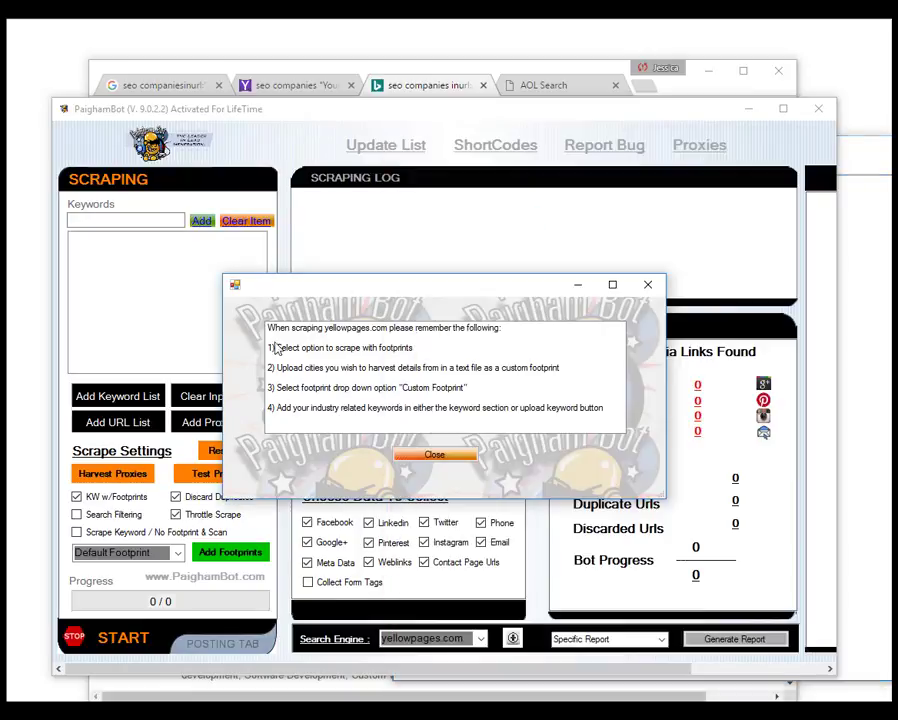
- Dismiss the yellowpages.com scraping reminder and enter "plumb" as the scraping keyword
{"action": "left_click", "coordinate": [444, 454]}
{"action": "left_click", "coordinate": [106, 218]}
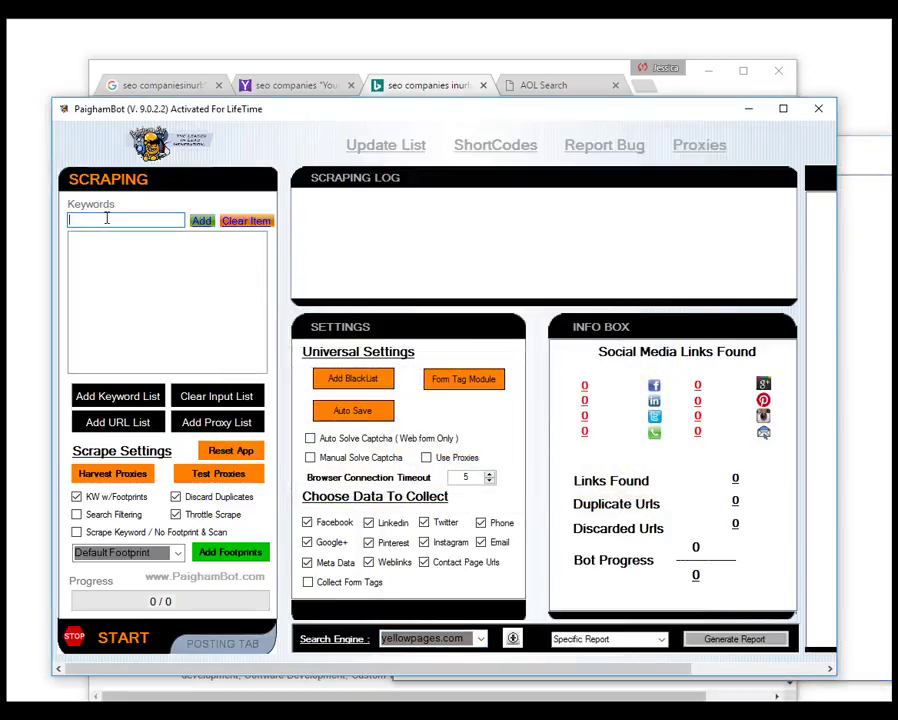
{"action": "type", "text": "plumb"}
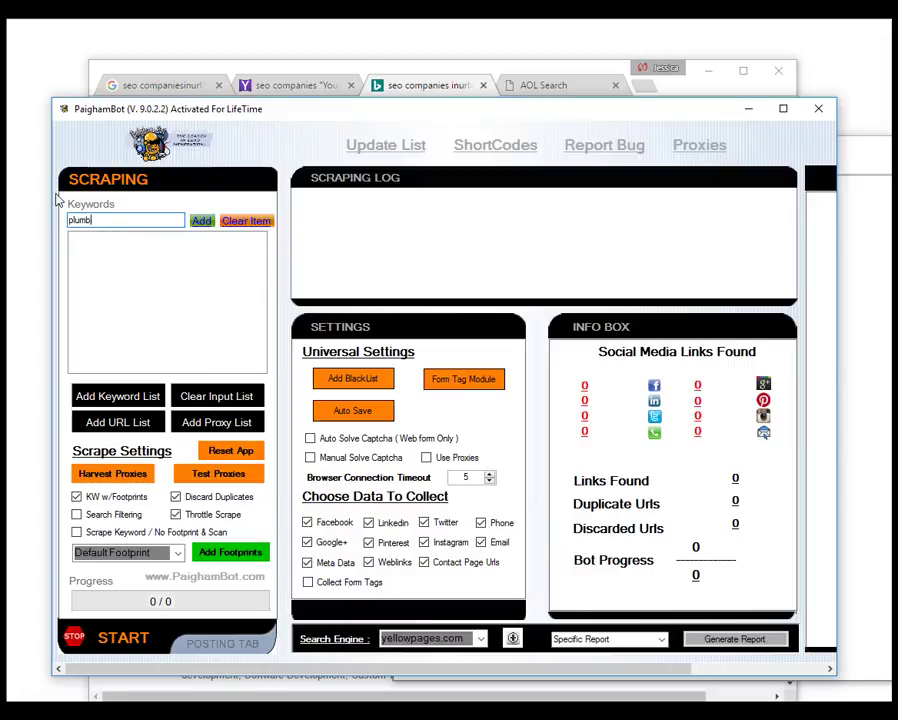